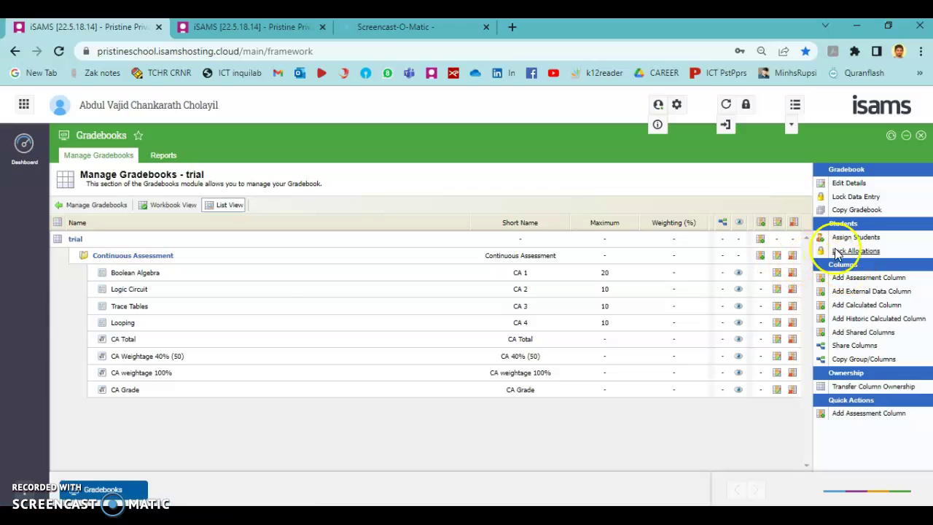
Create the Final Exam group with short name Final Exam, save it, and return to List View
{"action": "left_click", "coordinate": [762, 241]}
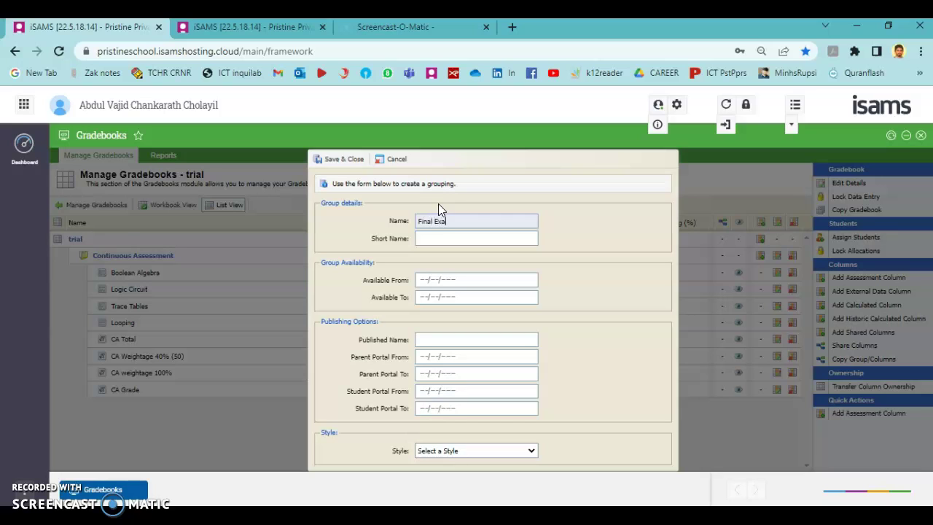
{"action": "left_click", "coordinate": [445, 238]}
{"action": "type", "text": "Final Exam"}
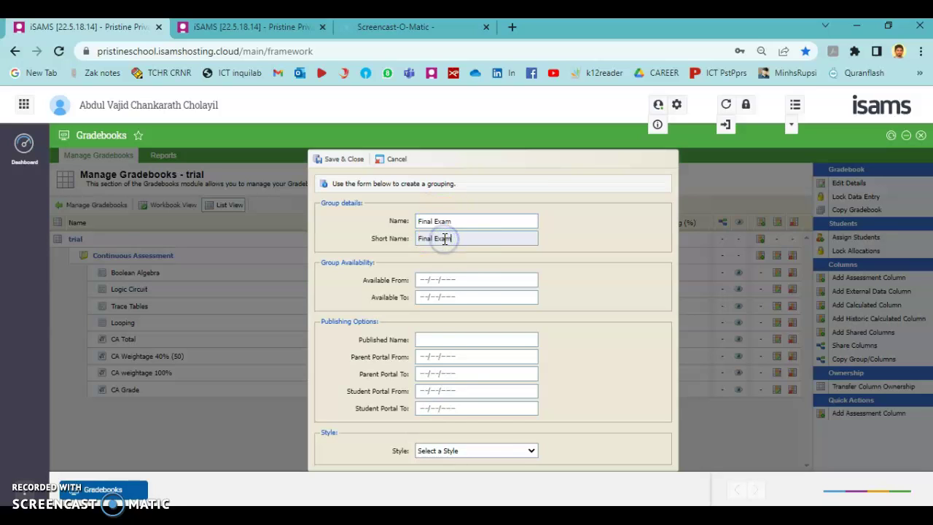
{"action": "left_click", "coordinate": [338, 159]}
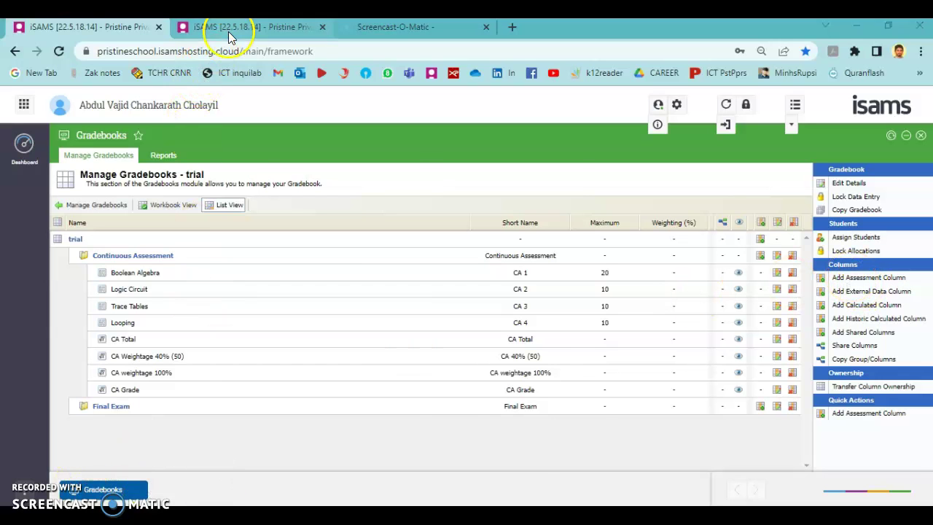
{"action": "key", "text": "alt+Tab"}
{"action": "key", "text": "alt+Tab"}
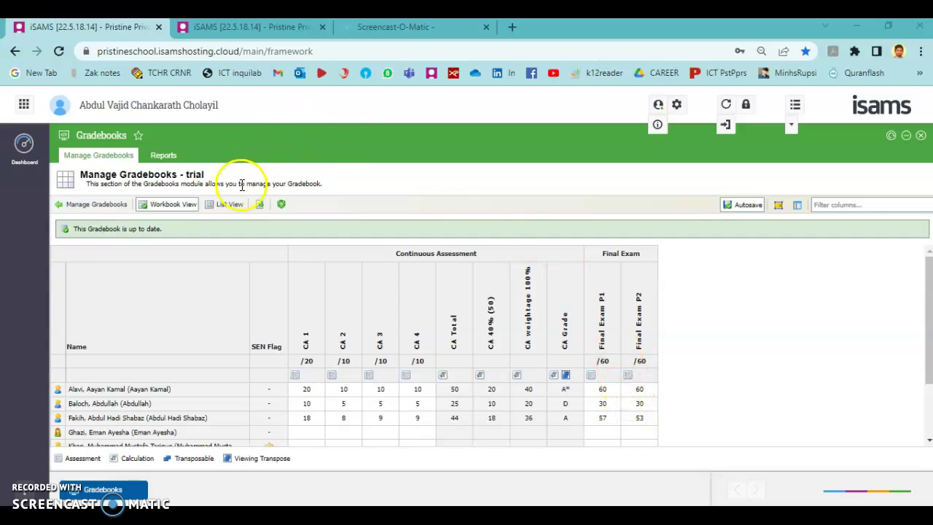
{"action": "left_click", "coordinate": [230, 207]}
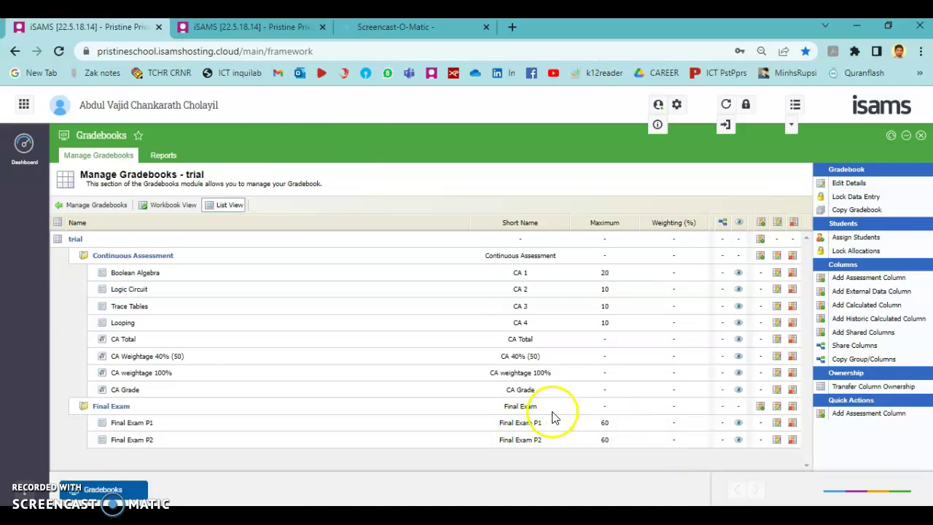
Start calculated column Final Exam P1 50%: same short name, Final Exam position, Formula Builder, decimal rounding
{"action": "left_click", "coordinate": [861, 307]}
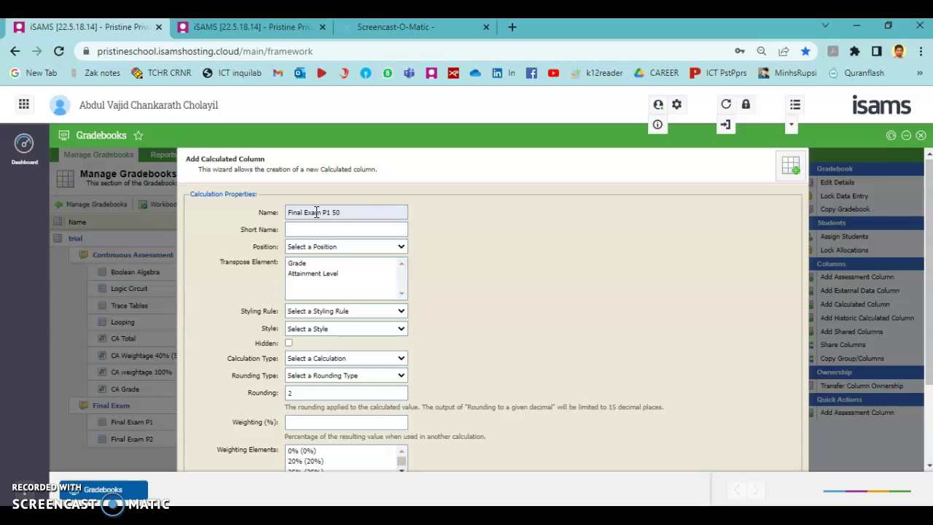
{"action": "triple_click", "coordinate": [316, 212]}
{"action": "key", "text": "ctrl+c"}
{"action": "left_click", "coordinate": [317, 230]}
{"action": "key", "text": "ctrl+v"}
{"action": "left_click", "coordinate": [315, 250]}
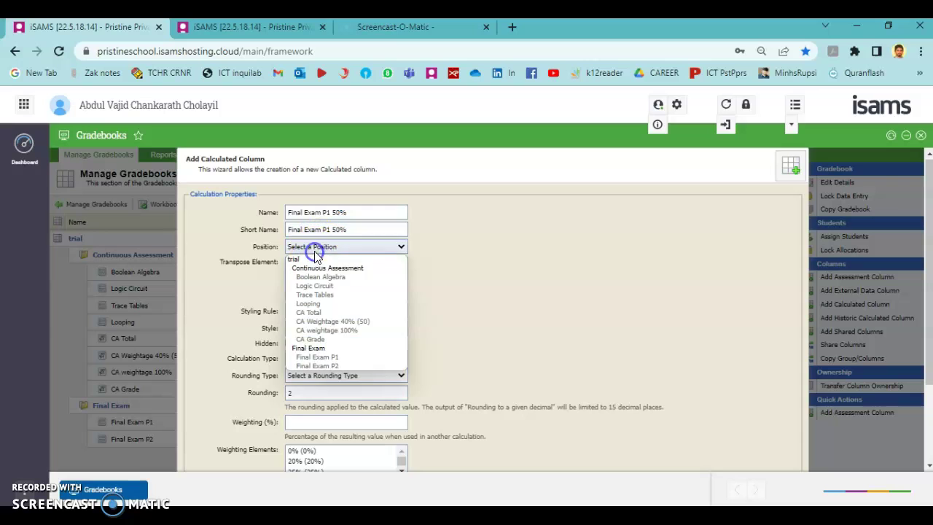
{"action": "left_click", "coordinate": [313, 348]}
{"action": "left_click", "coordinate": [320, 355]}
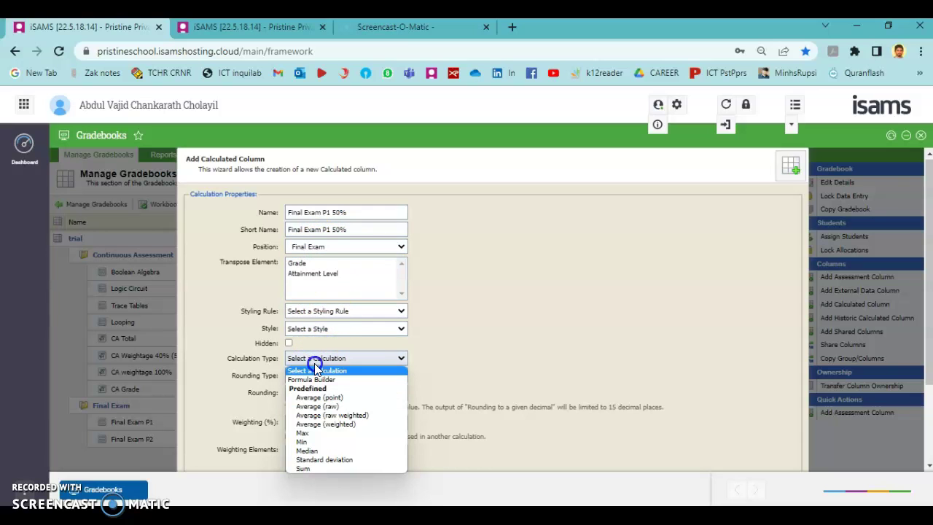
{"action": "left_click", "coordinate": [316, 377]}
{"action": "left_click", "coordinate": [318, 382]}
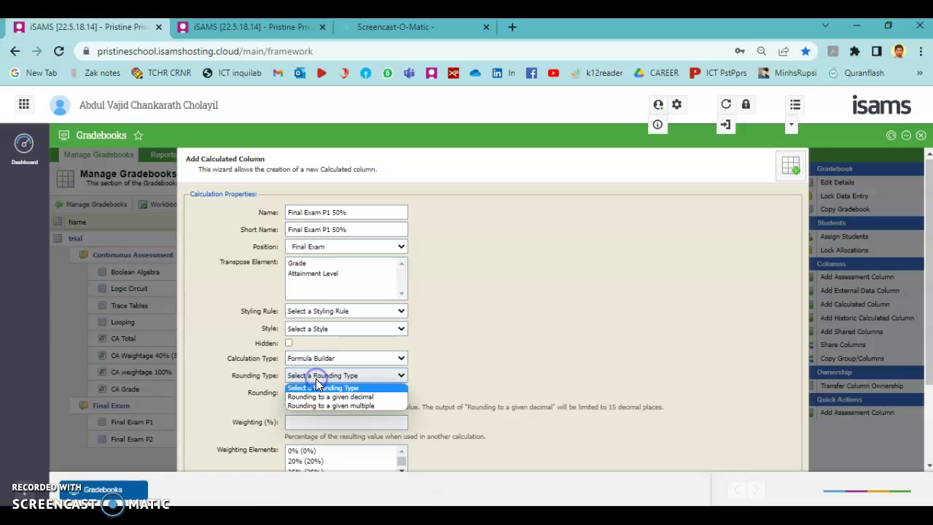
{"action": "left_click", "coordinate": [318, 397]}
{"action": "left_click", "coordinate": [310, 395]}
{"action": "type", "text": "2"}
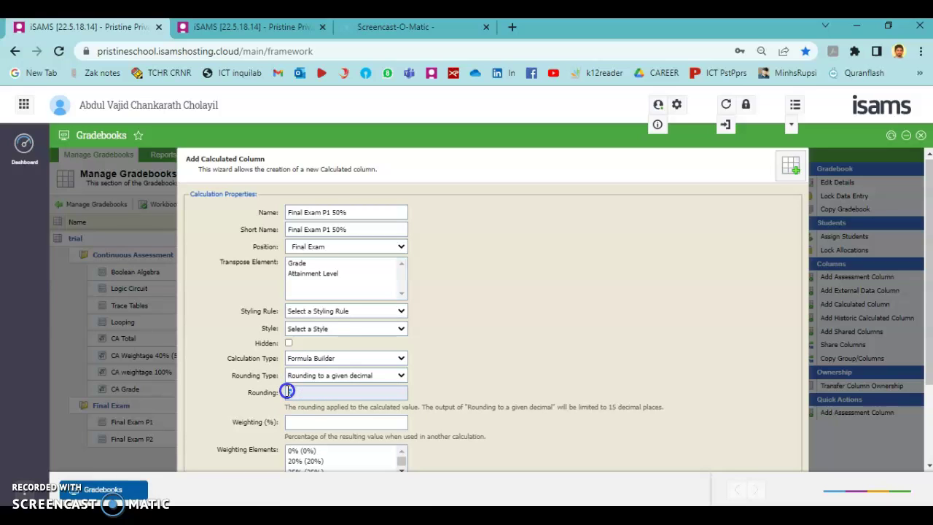
{"action": "type", "text": "1"}
Enter and verify formula [ID3122]*0.5, then finish the wizard
{"action": "scroll", "coordinate": [464, 391], "scroll_direction": "down", "scroll_amount": 1}
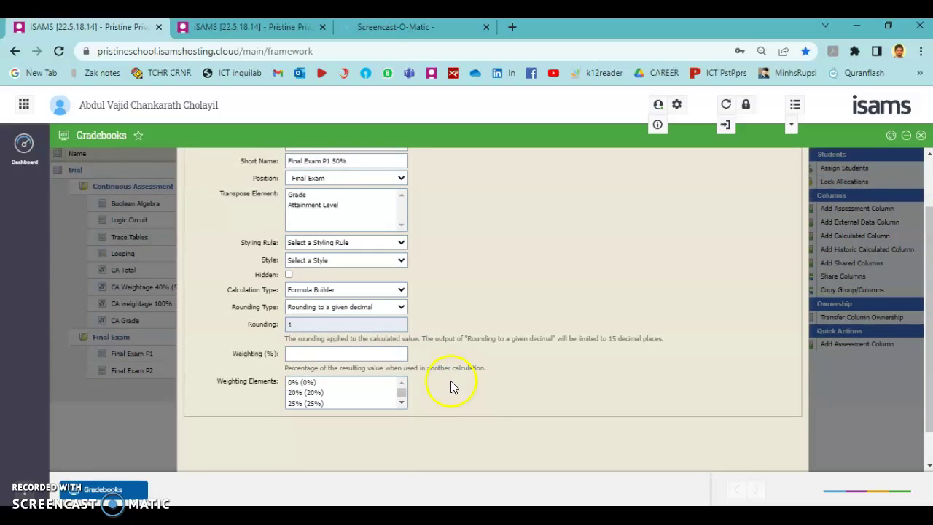
{"action": "scroll", "coordinate": [451, 381], "scroll_direction": "down", "scroll_amount": 1}
{"action": "left_click", "coordinate": [736, 458]}
{"action": "scroll", "coordinate": [425, 335], "scroll_direction": "up", "scroll_amount": 1}
{"action": "scroll", "coordinate": [419, 329], "scroll_direction": "down", "scroll_amount": 1}
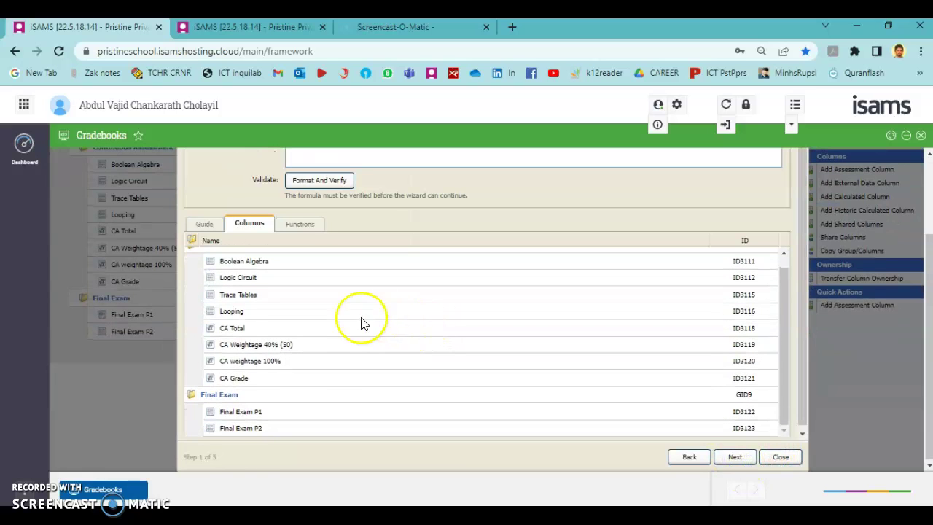
{"action": "left_click", "coordinate": [234, 411]}
{"action": "scroll", "coordinate": [350, 358], "scroll_direction": "up", "scroll_amount": 5}
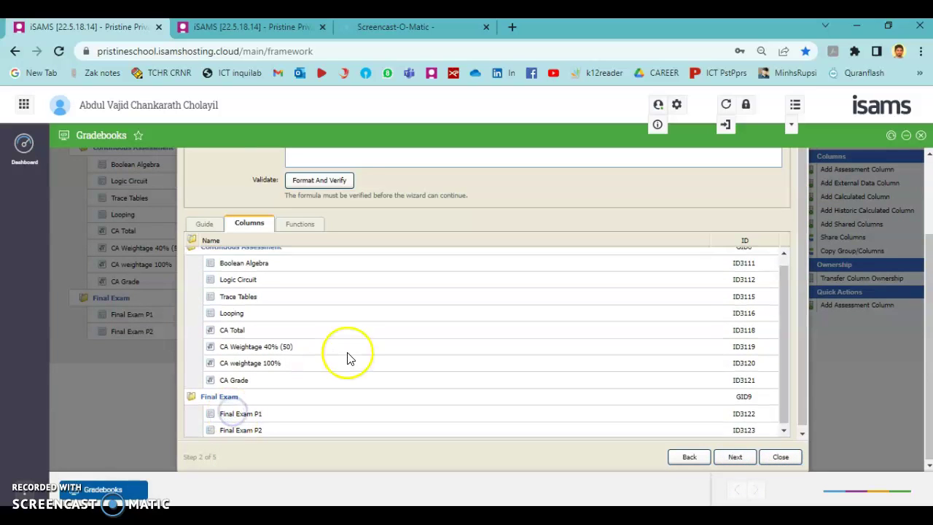
{"action": "left_click", "coordinate": [342, 251]}
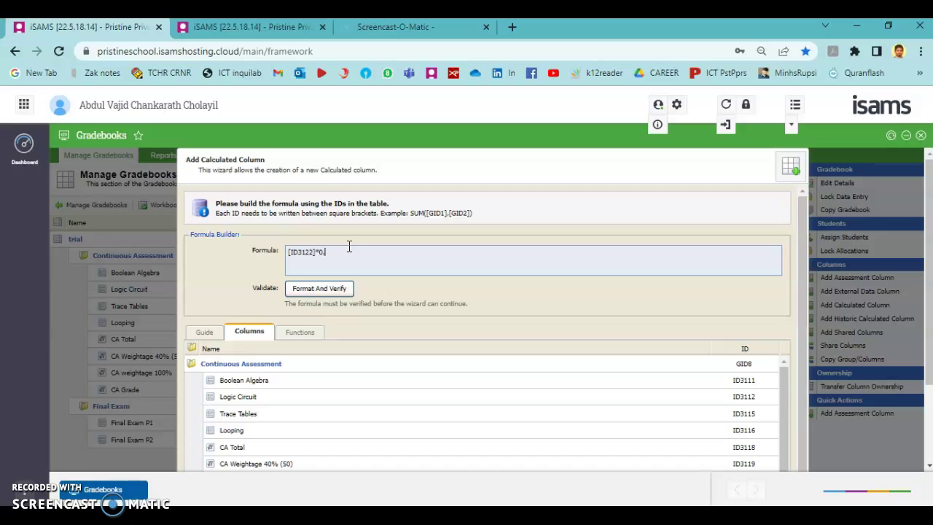
{"action": "left_click", "coordinate": [336, 290]}
{"action": "scroll", "coordinate": [729, 409], "scroll_direction": "down", "scroll_amount": 5}
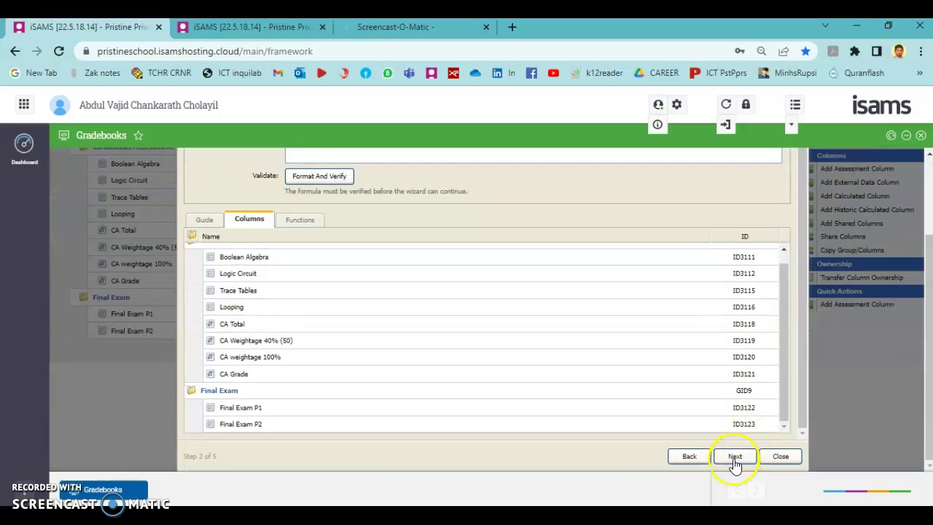
{"action": "left_click", "coordinate": [735, 457]}
{"action": "left_click", "coordinate": [733, 459]}
{"action": "left_click", "coordinate": [735, 460]}
{"action": "left_click", "coordinate": [771, 458]}
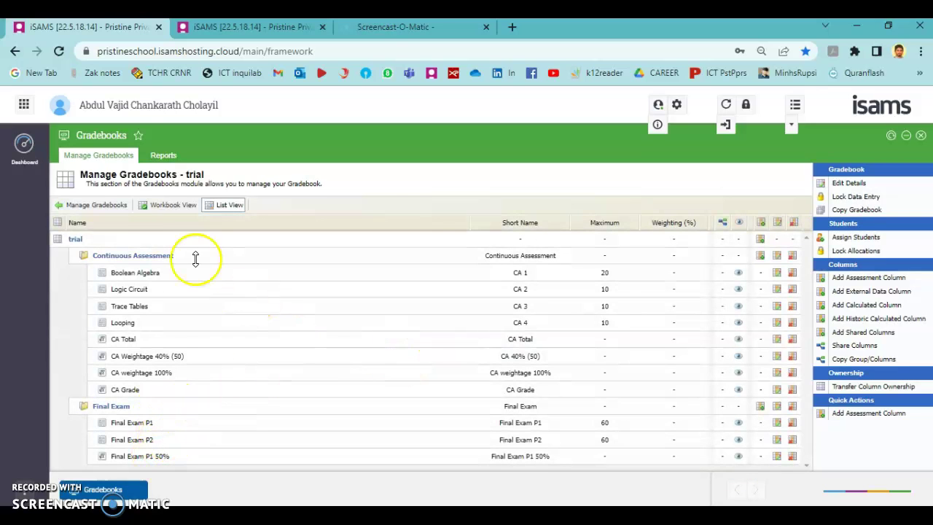
Move Final Exam P1 50% between Final Exam P1 and P2, checking the order in Workbook View
{"action": "left_click", "coordinate": [155, 204]}
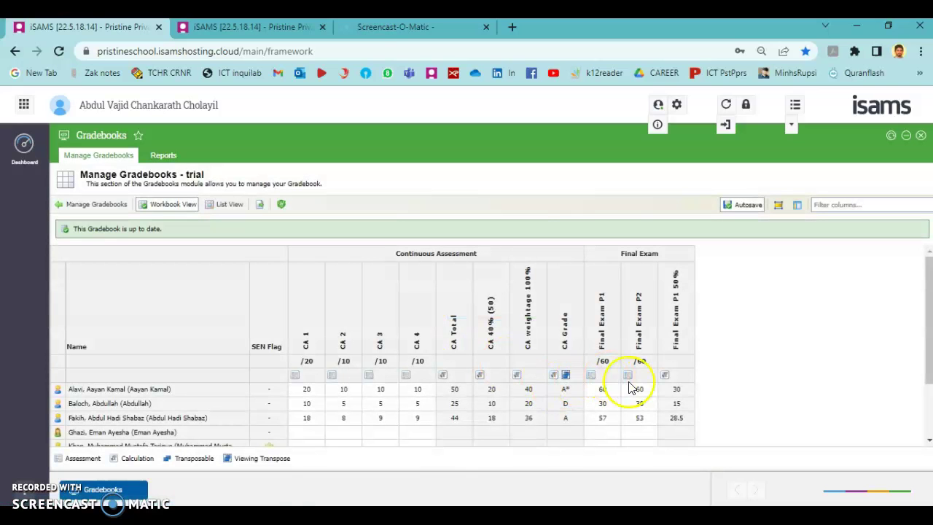
{"action": "left_click", "coordinate": [227, 196]}
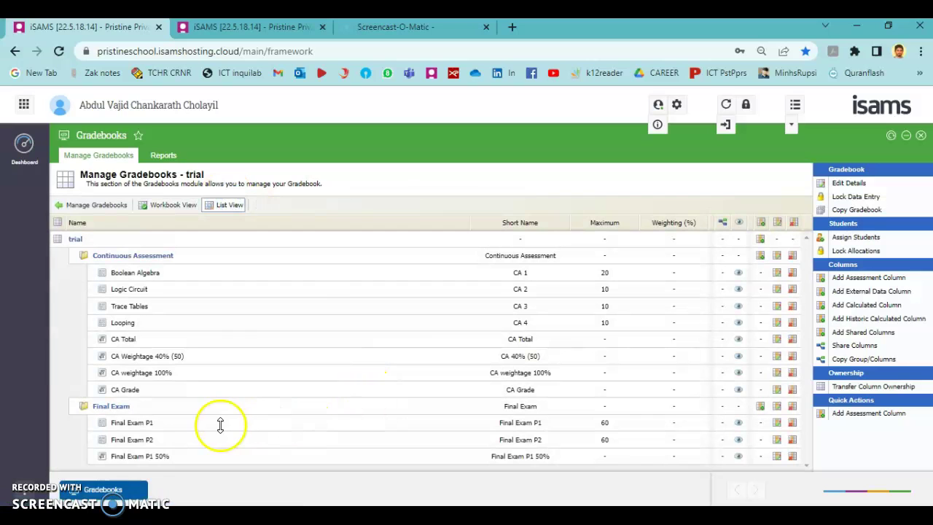
{"action": "left_click", "coordinate": [141, 456]}
{"action": "left_click_drag", "start_coordinate": [140, 456], "coordinate": [139, 435]}
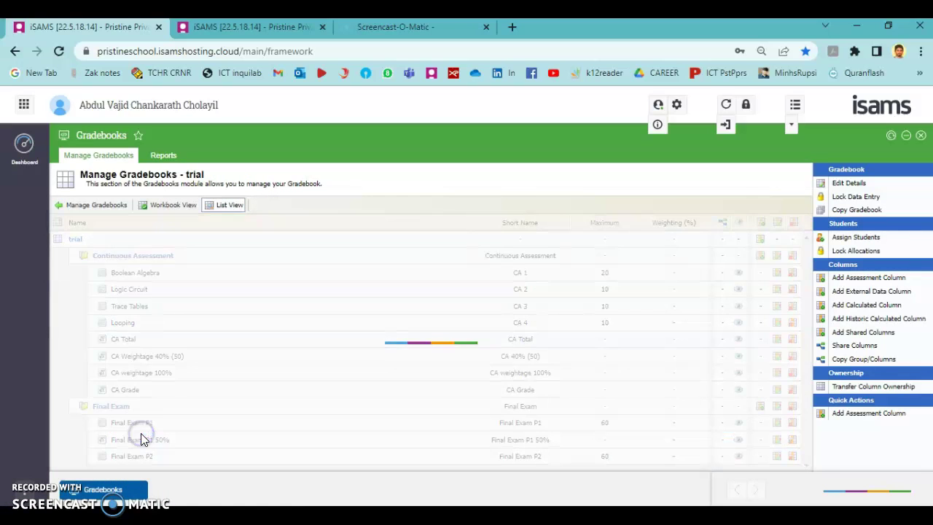
{"action": "left_click", "coordinate": [174, 206]}
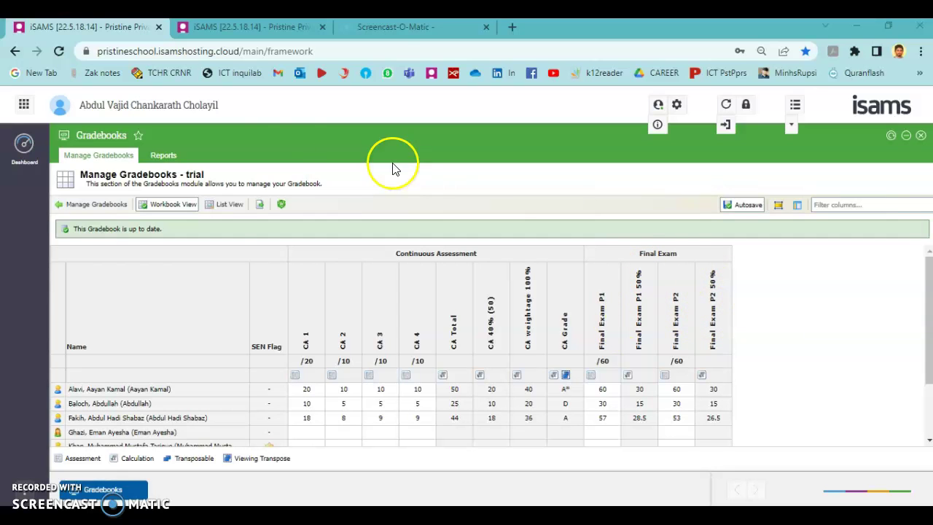
{"action": "left_click", "coordinate": [220, 204]}
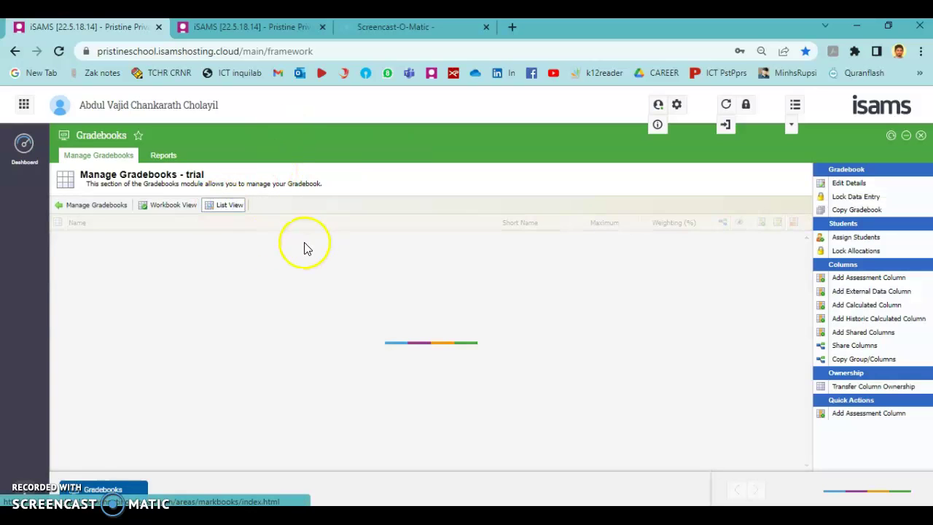
Open a new calculated column form and review the PowerPoint slide of Final Exam columns
{"action": "left_click", "coordinate": [861, 308]}
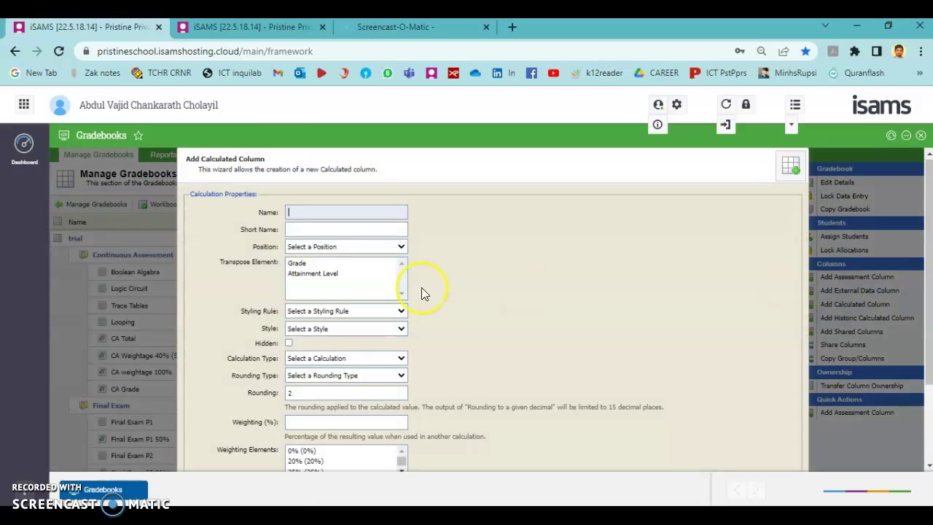
{"action": "key", "text": "super+Tab"}
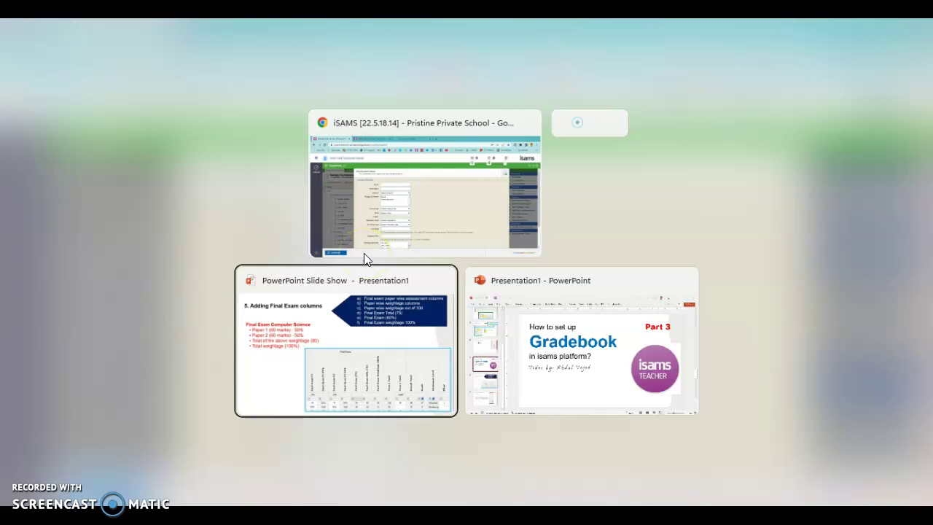
{"action": "left_click", "coordinate": [432, 364]}
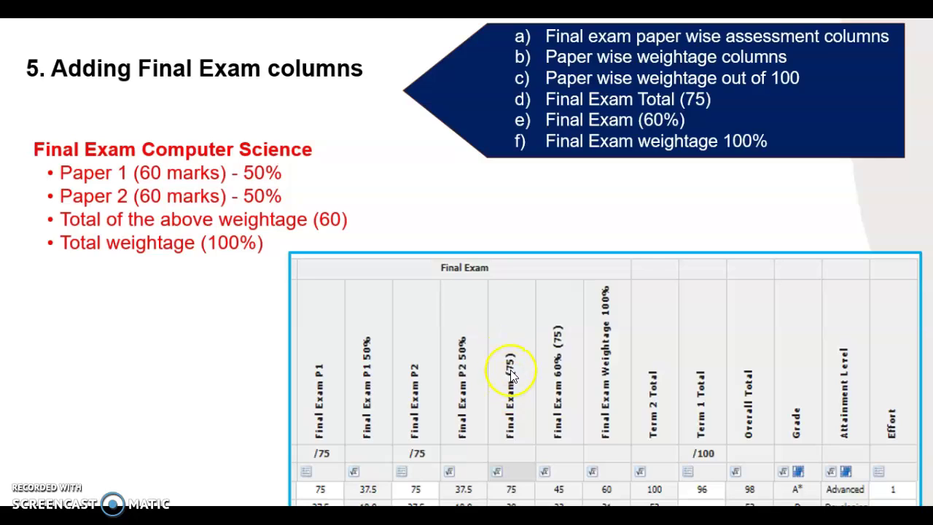
{"action": "key", "text": "super+Tab"}
{"action": "key", "text": "Return"}
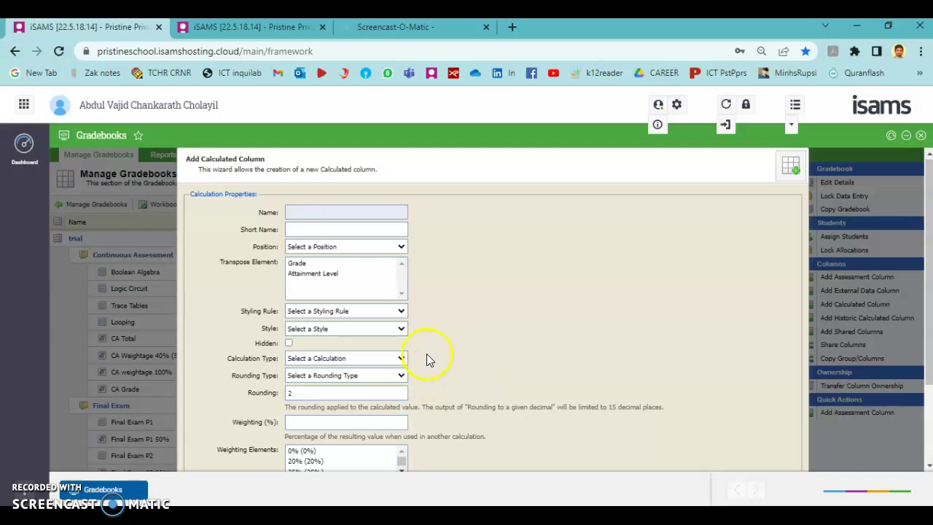
Name the column 'Final Exam (60)' with the same short name, Final Exam position, Sum, 1 decimal
{"action": "type", "text": "Final Exam (60"}
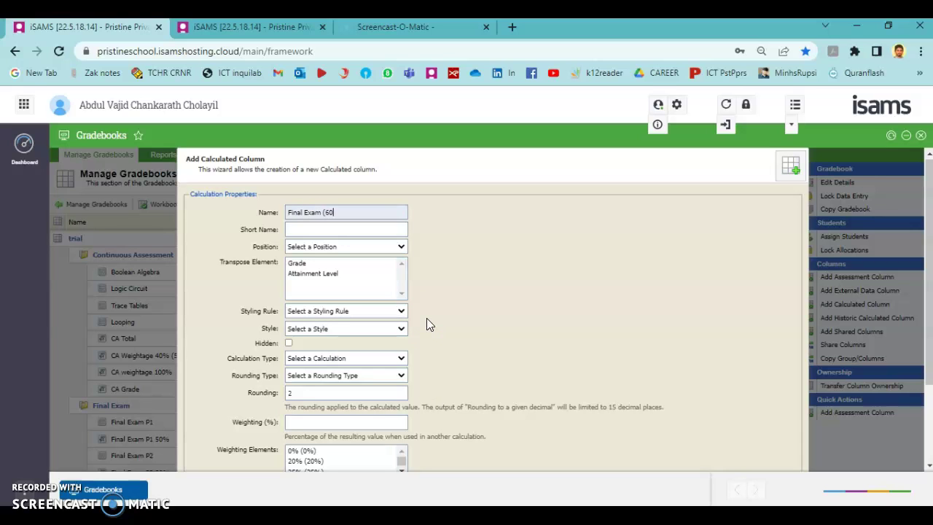
{"action": "type", "text": ")"}
{"action": "left_click", "coordinate": [336, 211]}
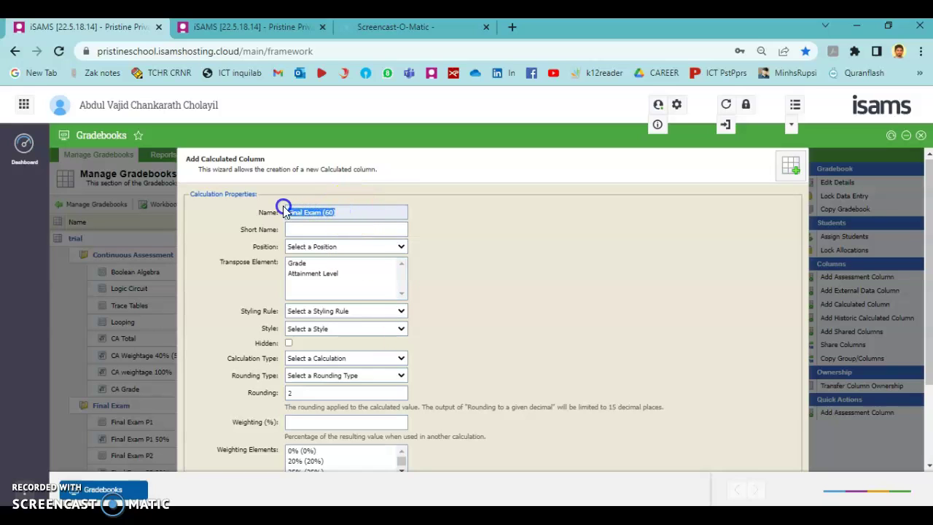
{"action": "key", "text": "ctrl+c"}
{"action": "left_click", "coordinate": [323, 229]}
{"action": "key", "text": "ctrl+v"}
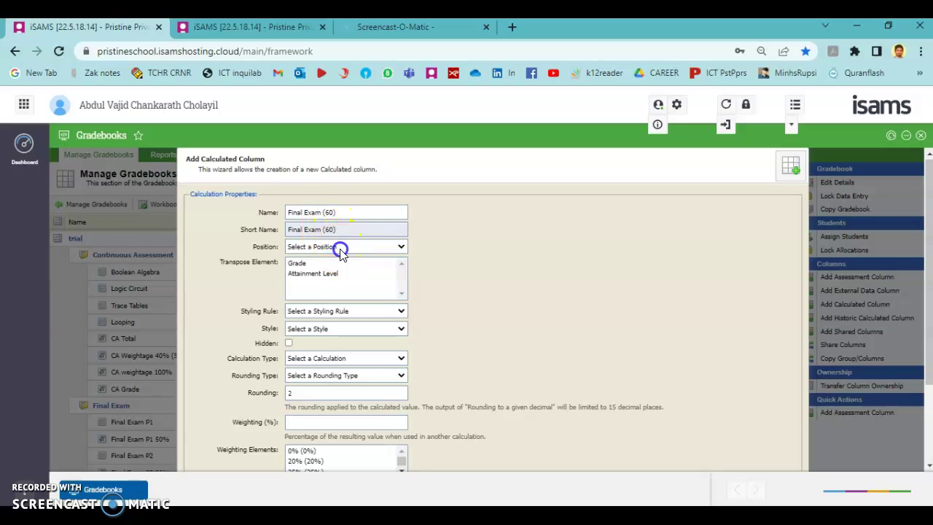
{"action": "left_click", "coordinate": [343, 250]}
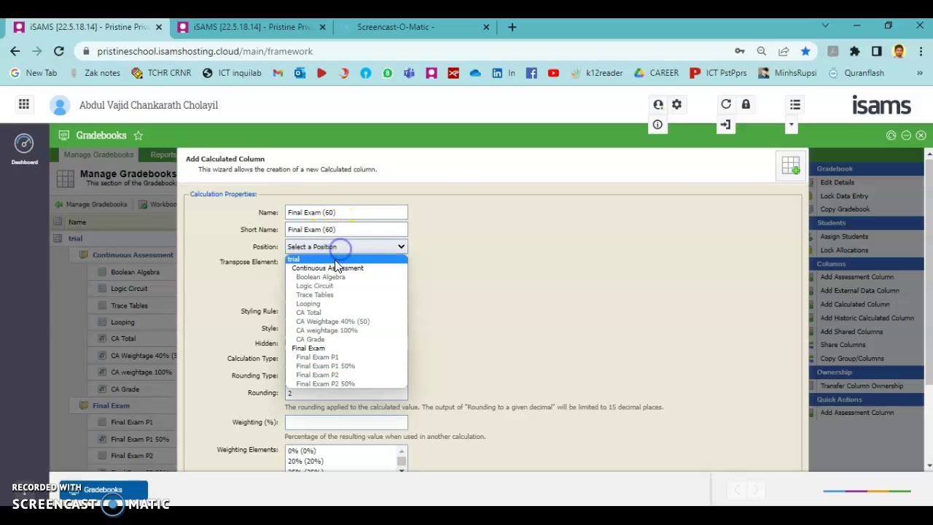
{"action": "left_click", "coordinate": [312, 350]}
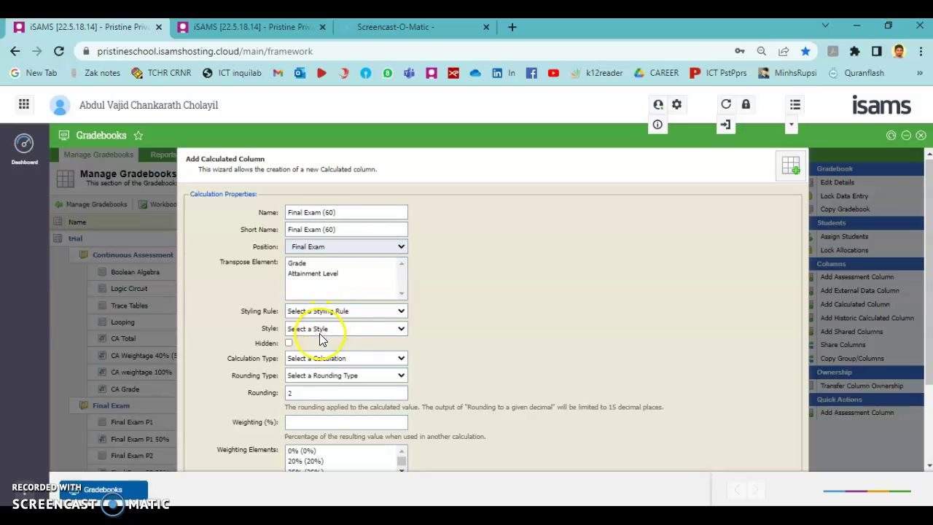
{"action": "left_click", "coordinate": [321, 358]}
{"action": "left_click", "coordinate": [314, 465]}
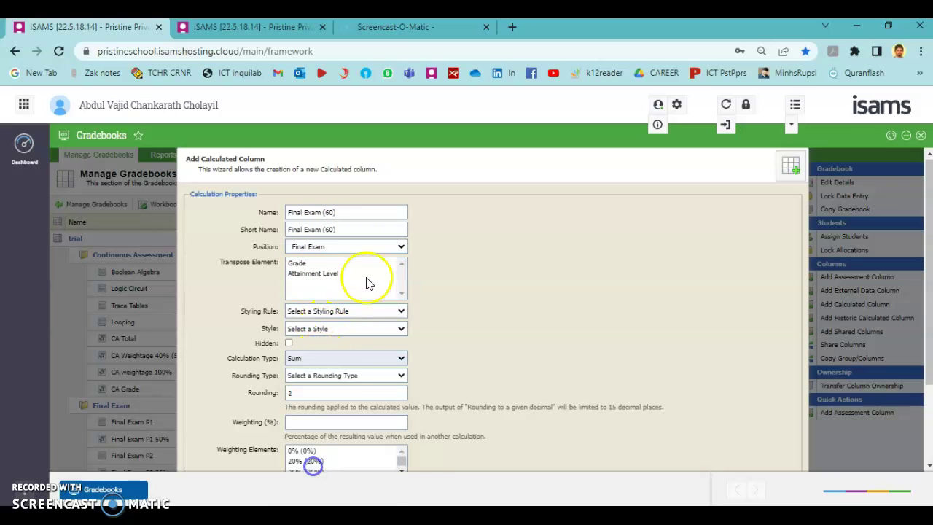
{"action": "left_click", "coordinate": [336, 376]}
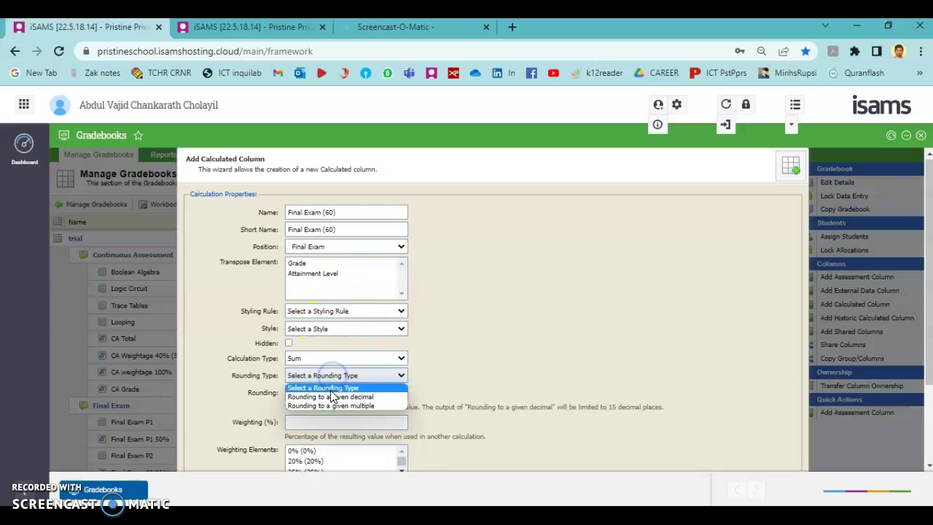
{"action": "left_click", "coordinate": [332, 400]}
{"action": "type", "text": "1"}
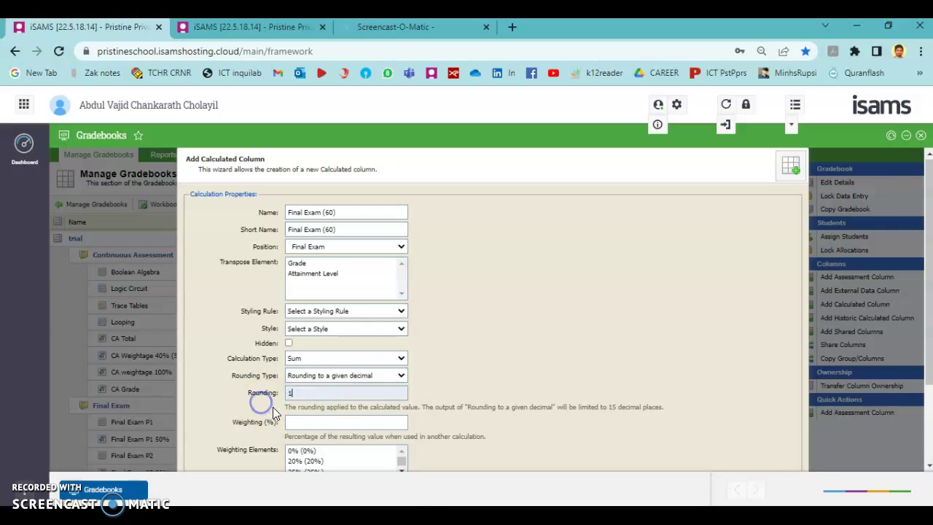
Sum Final Exam P1 50% and Final Exam P2 50%, then finish the wizard
{"action": "scroll", "coordinate": [520, 374], "scroll_direction": "down", "scroll_amount": 2}
{"action": "left_click", "coordinate": [731, 453]}
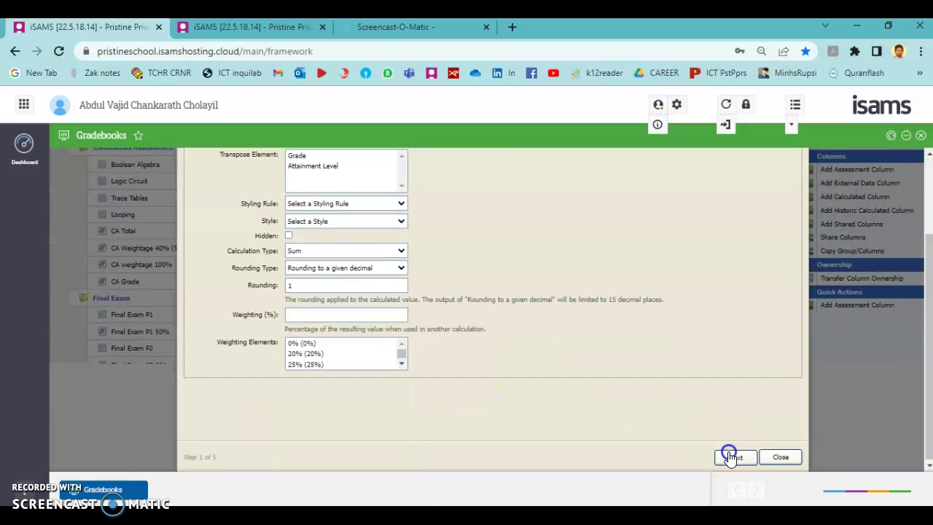
{"action": "left_click", "coordinate": [213, 317]}
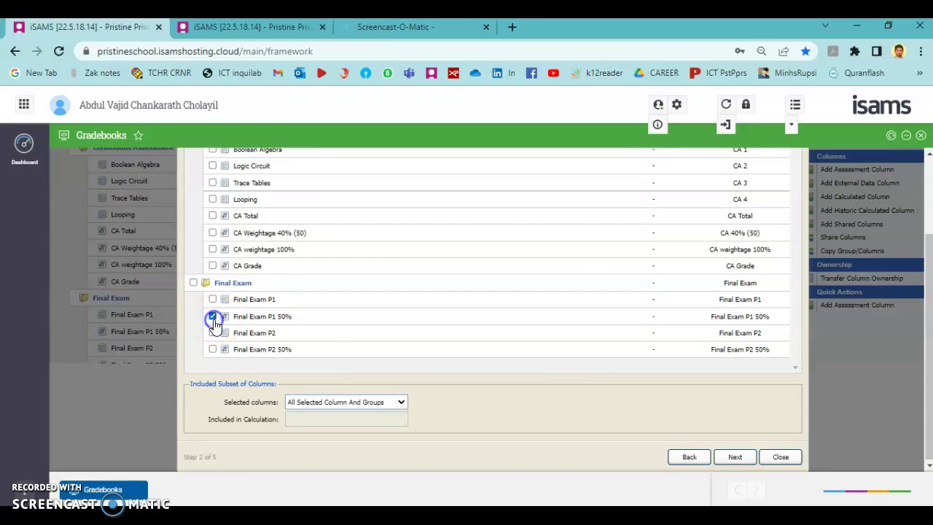
{"action": "left_click", "coordinate": [212, 349]}
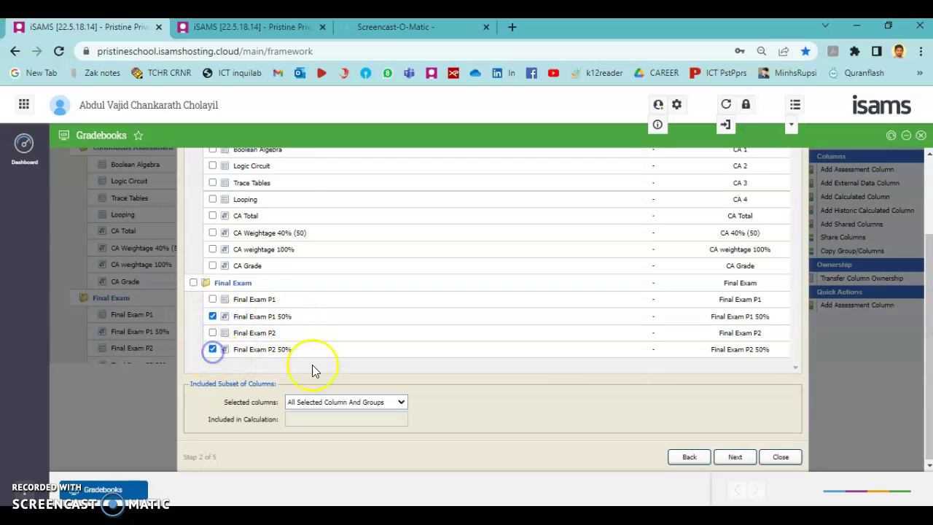
{"action": "left_click", "coordinate": [748, 458]}
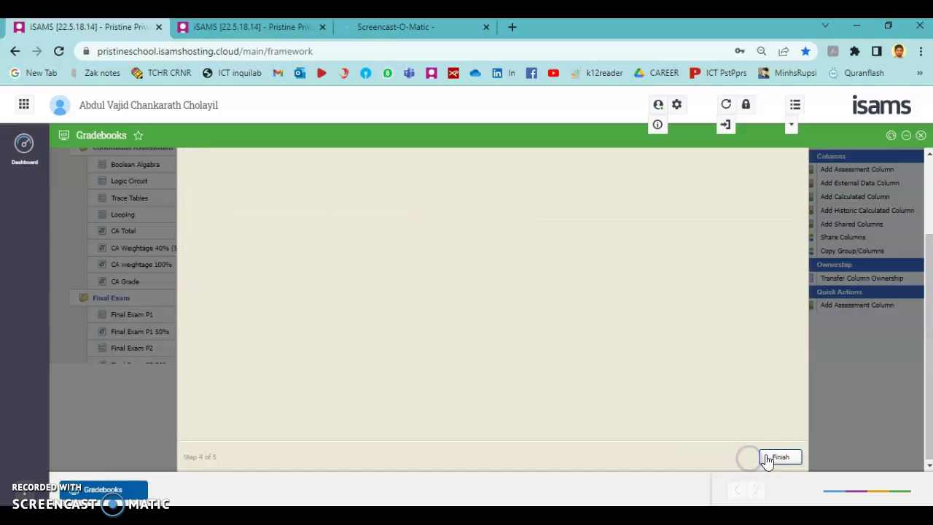
{"action": "left_click", "coordinate": [774, 455]}
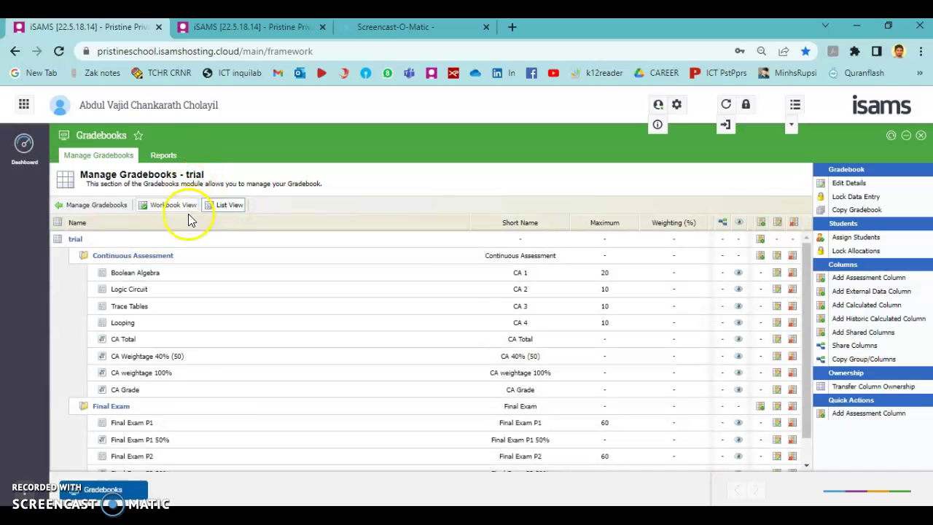
Check the Final Exam (60) values in Workbook View, then return to the PowerPoint slide
{"action": "left_click", "coordinate": [183, 207]}
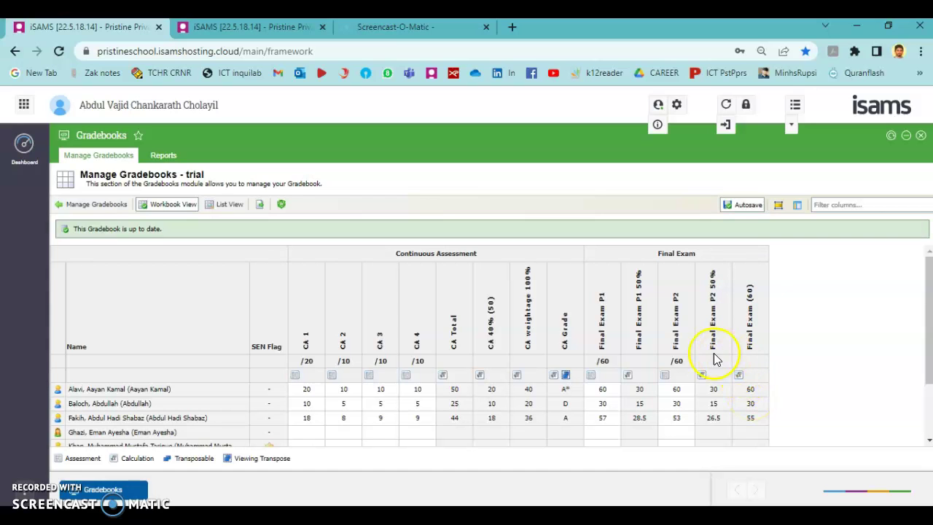
{"action": "key", "text": "alt+Tab"}
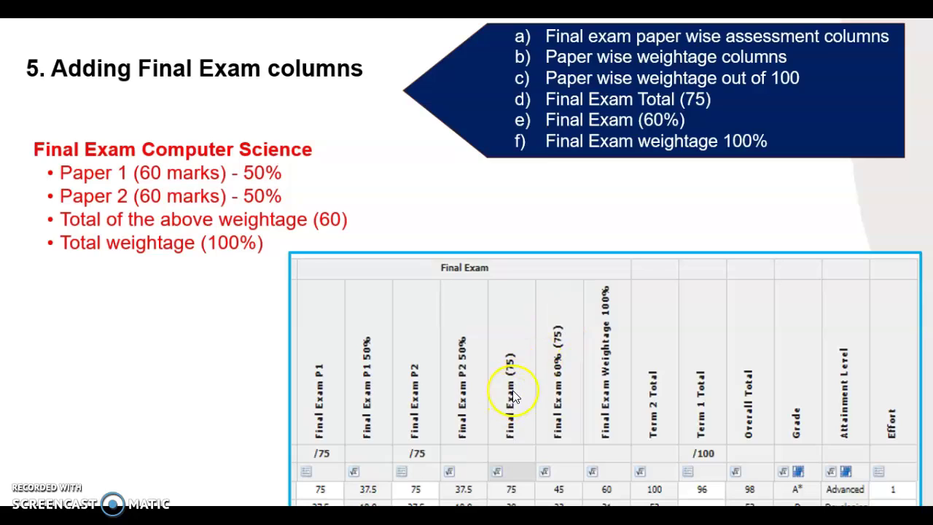
Back in iSAMS List View, start a new calculated column while consulting the slide
{"action": "key", "text": "alt+Tab"}
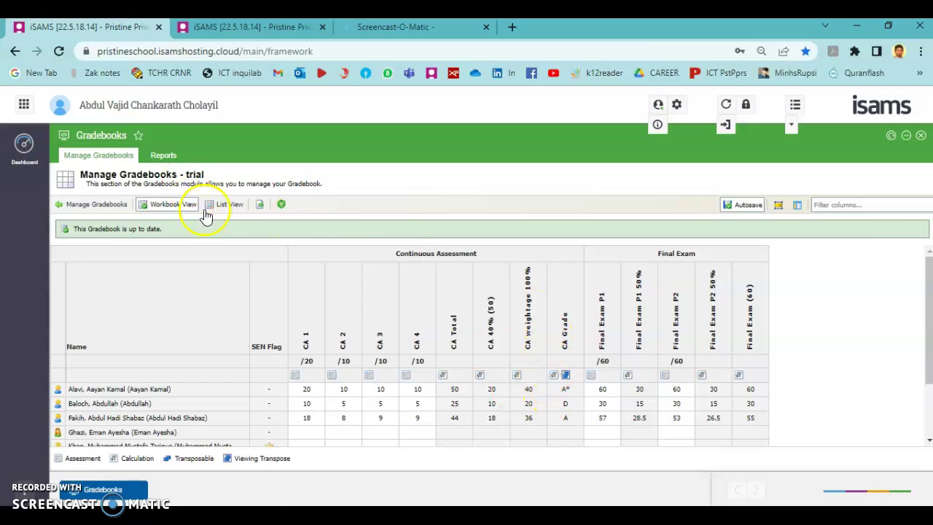
{"action": "left_click", "coordinate": [219, 206]}
{"action": "left_click", "coordinate": [844, 306]}
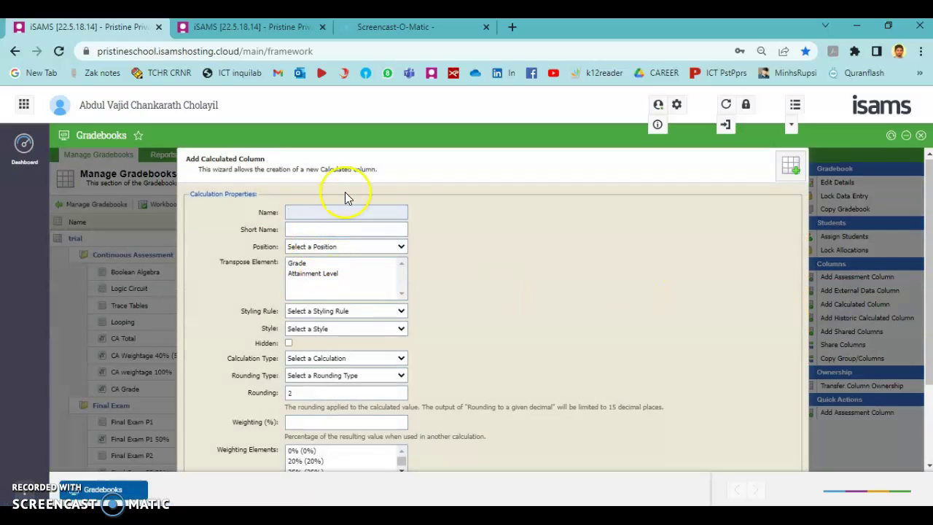
{"action": "key", "text": "alt+Tab"}
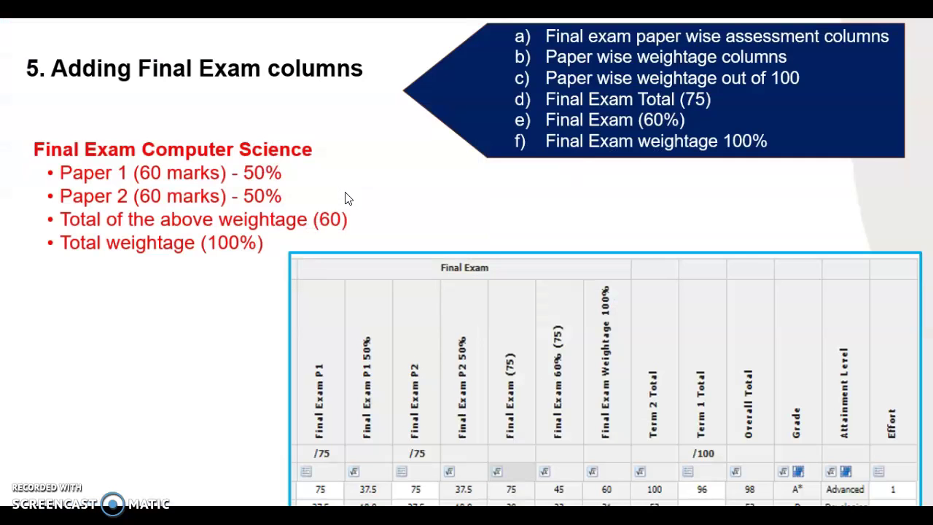
{"action": "key", "text": "alt+Tab"}
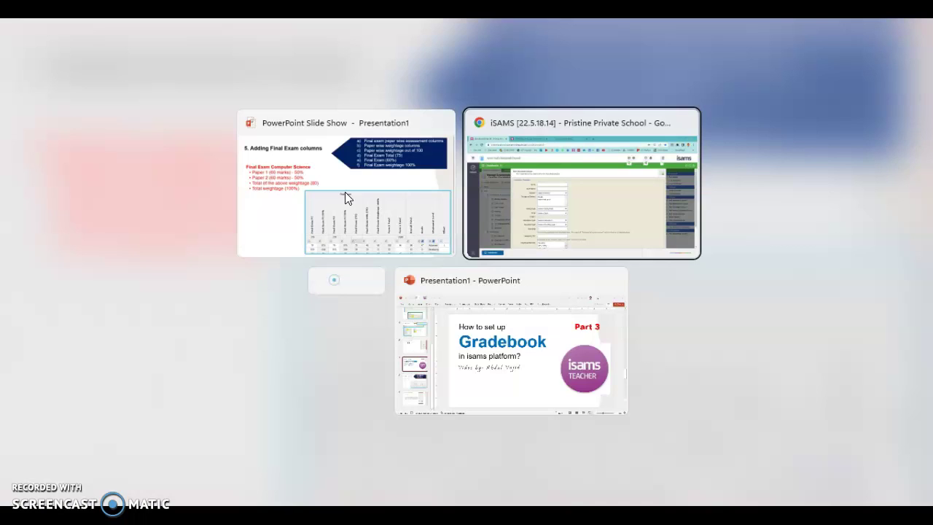
Name it 'Final Exam 60% (60)' with the same short name, Final Exam position, Formula Builder, decimal rounding
{"action": "type", "text": "Fin"}
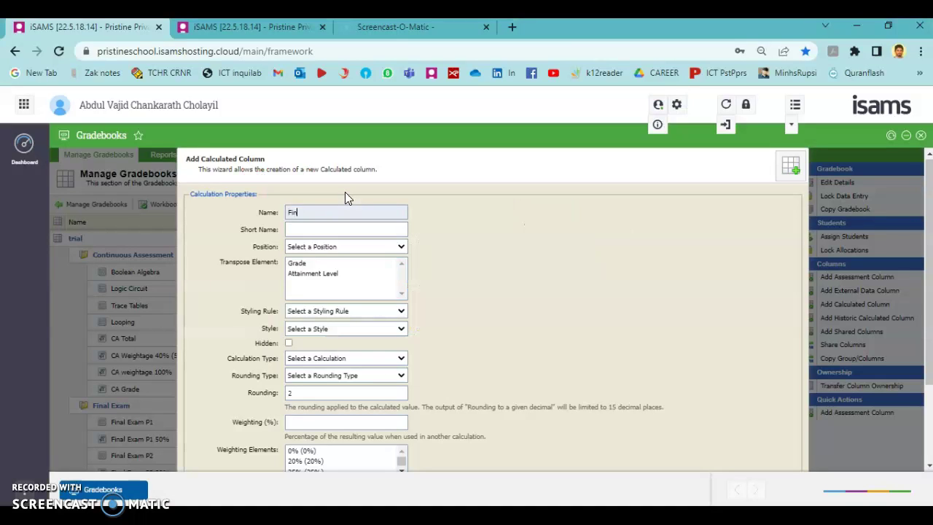
{"action": "type", "text": "al Exam"}
{"action": "type", "text": ")"}
{"action": "key", "text": "ctrl+a"}
{"action": "left_click", "coordinate": [363, 230]}
{"action": "key", "text": "ctrl+v"}
{"action": "left_click", "coordinate": [360, 248]}
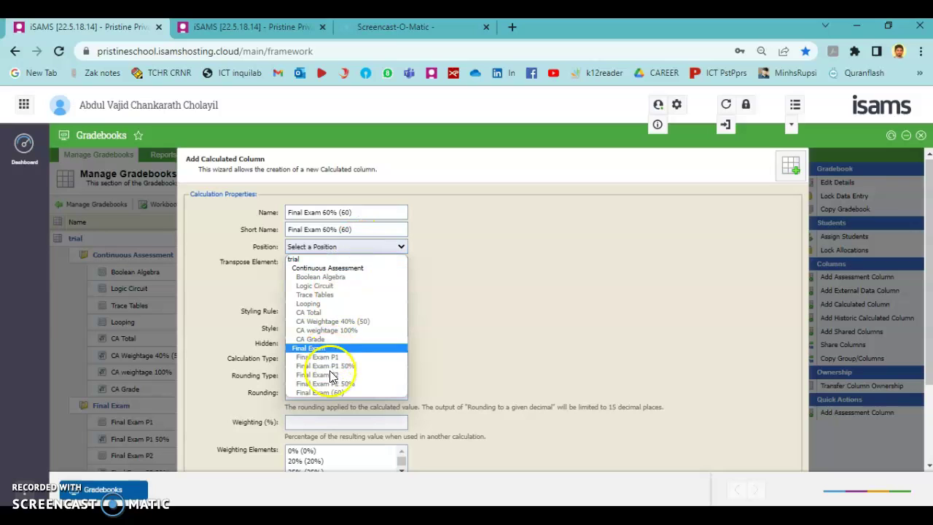
{"action": "left_click", "coordinate": [316, 349]}
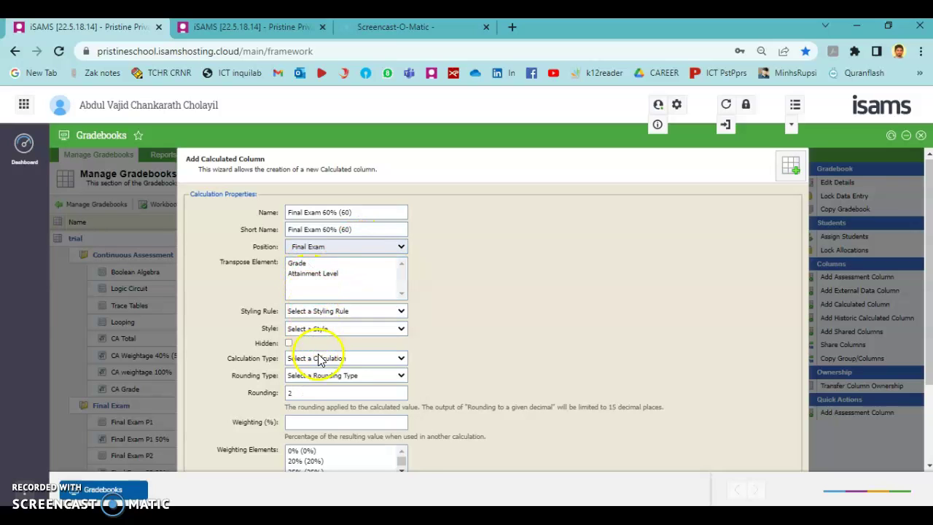
{"action": "left_click", "coordinate": [321, 358]}
{"action": "left_click", "coordinate": [321, 380]}
{"action": "left_click", "coordinate": [321, 376]}
{"action": "left_click", "coordinate": [327, 394]}
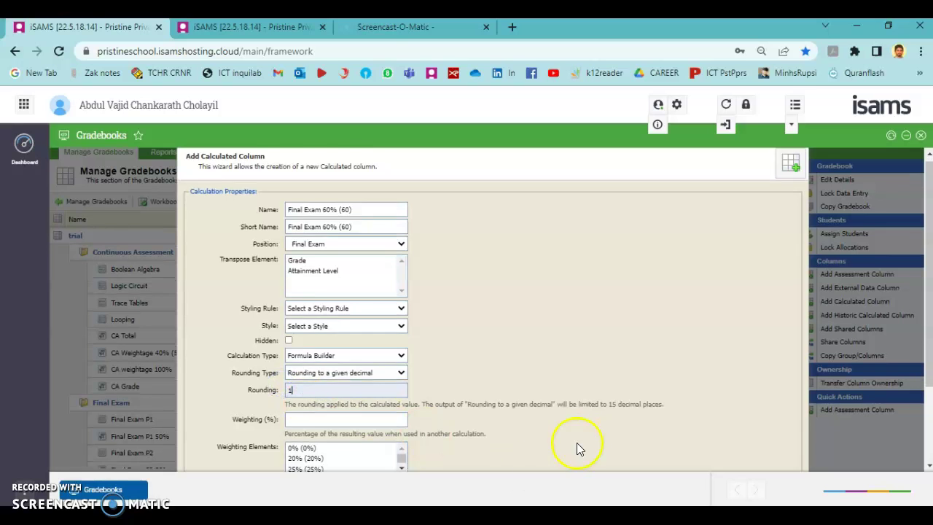
Enter and verify the formula [ID3128]*0.6
{"action": "scroll", "coordinate": [577, 444], "scroll_direction": "down", "scroll_amount": 3}
{"action": "left_click", "coordinate": [728, 455]}
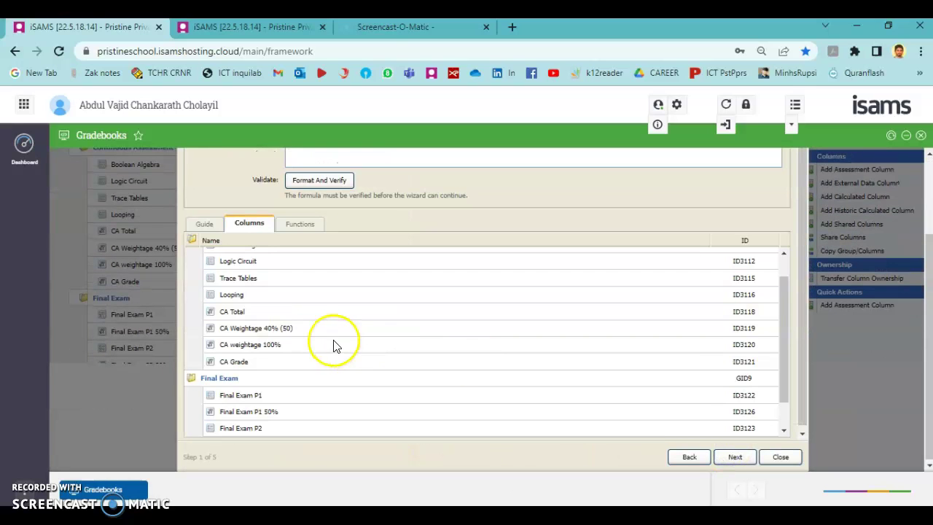
{"action": "scroll", "coordinate": [333, 346], "scroll_direction": "down", "scroll_amount": 3}
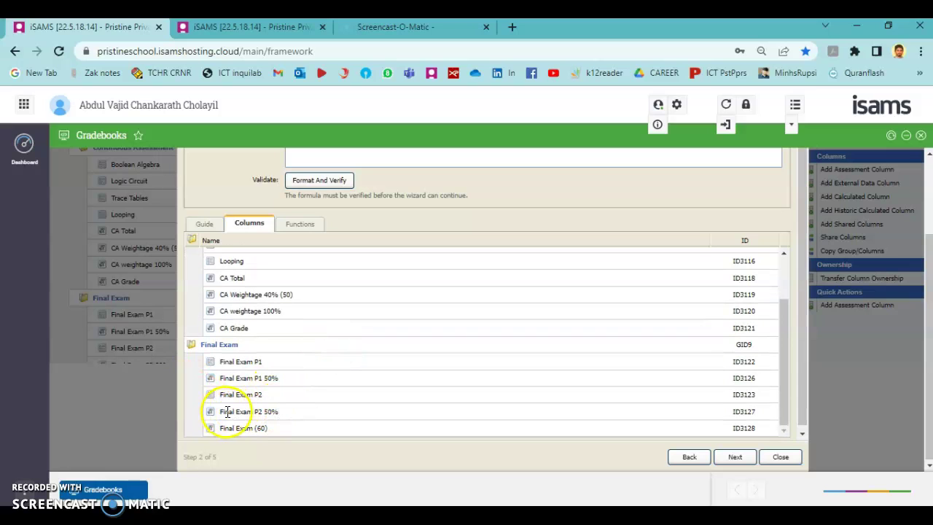
{"action": "scroll", "coordinate": [292, 408], "scroll_direction": "down", "scroll_amount": 1}
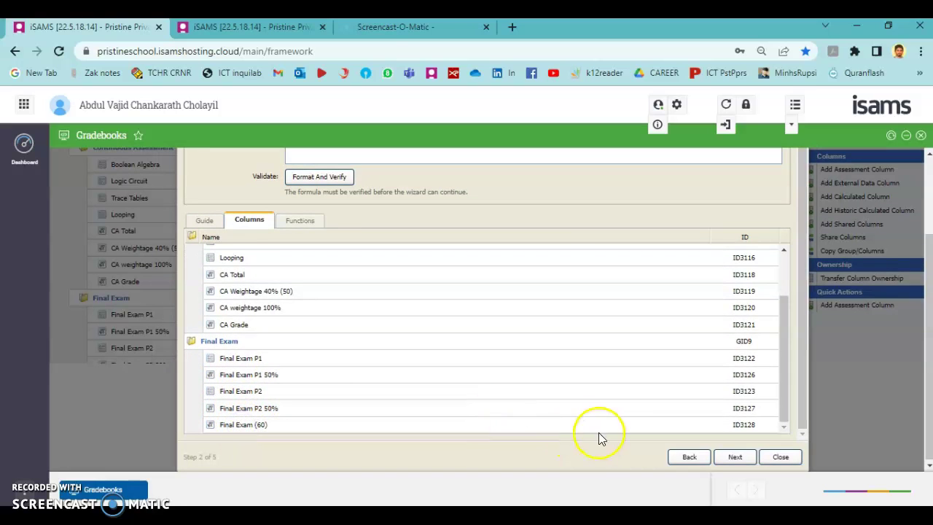
{"action": "scroll", "coordinate": [564, 358], "scroll_direction": "up", "scroll_amount": 5}
{"action": "scroll", "coordinate": [570, 315], "scroll_direction": "up", "scroll_amount": 3}
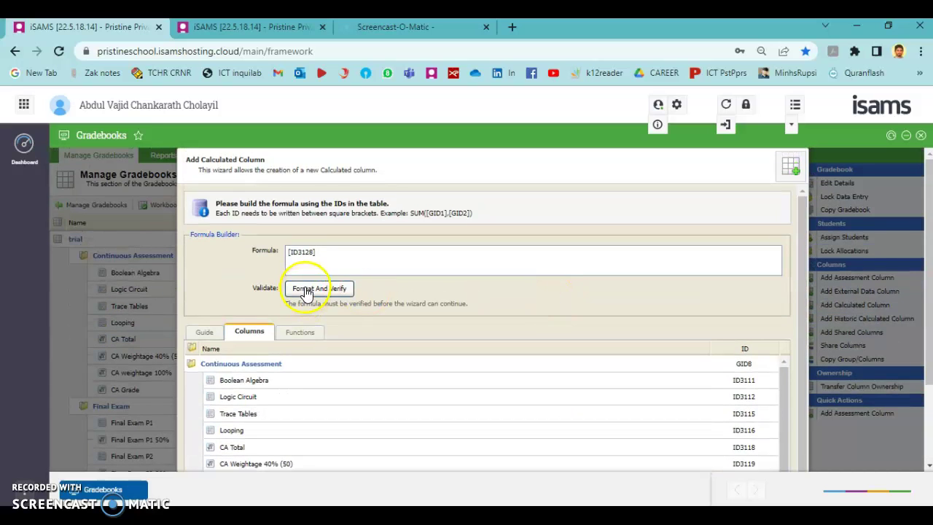
{"action": "left_click", "coordinate": [340, 288]}
{"action": "left_click", "coordinate": [332, 259]}
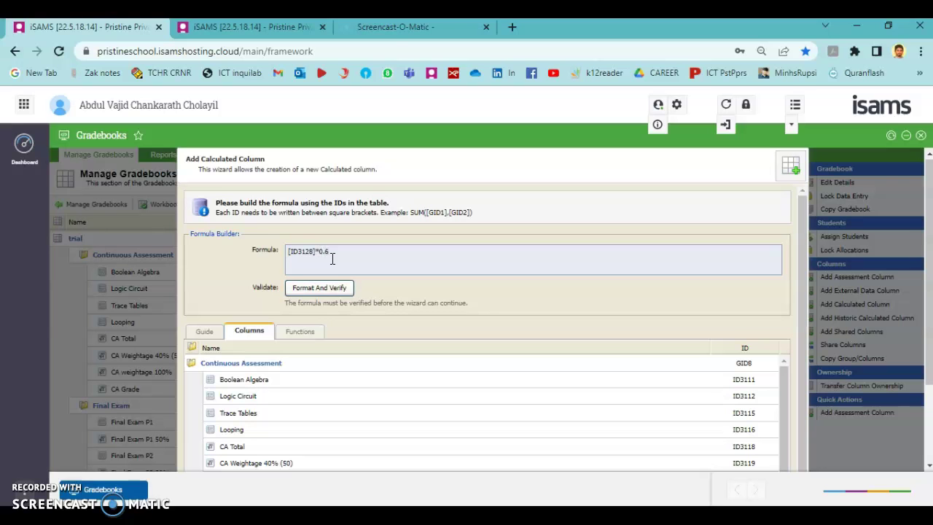
{"action": "left_click", "coordinate": [341, 290]}
Step through the remaining wizard pages and finish the Final Exam 60% (60) column
{"action": "scroll", "coordinate": [738, 408], "scroll_direction": "down", "scroll_amount": 5}
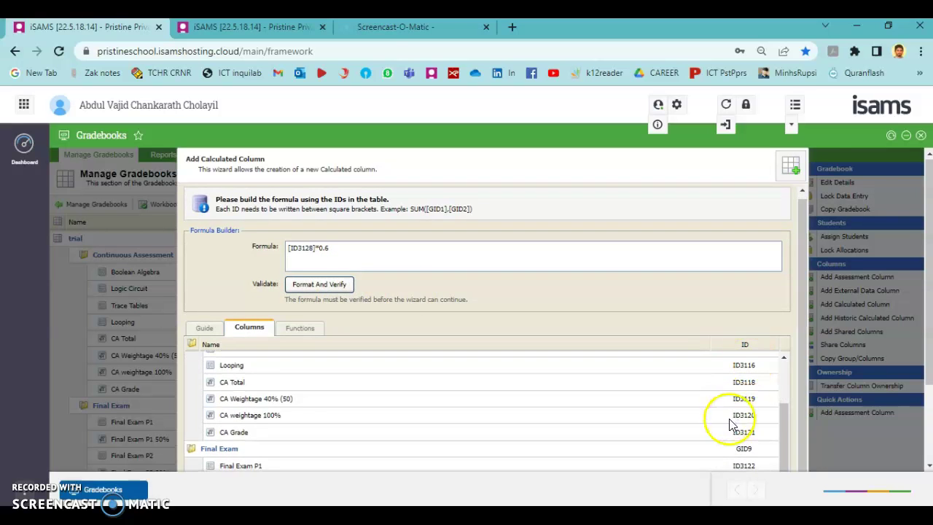
{"action": "left_click", "coordinate": [737, 458]}
{"action": "left_click", "coordinate": [735, 457]}
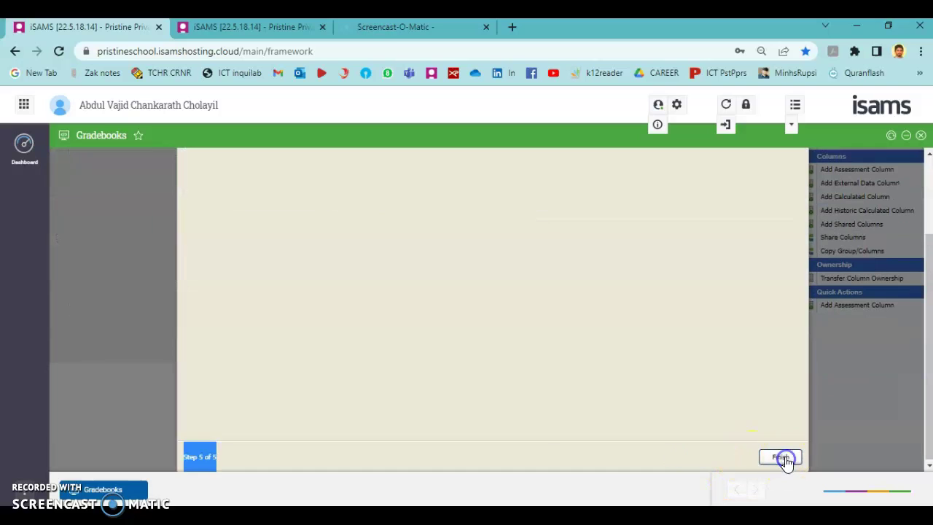
{"action": "left_click", "coordinate": [785, 458]}
{"action": "scroll", "coordinate": [408, 364], "scroll_direction": "down", "scroll_amount": 3}
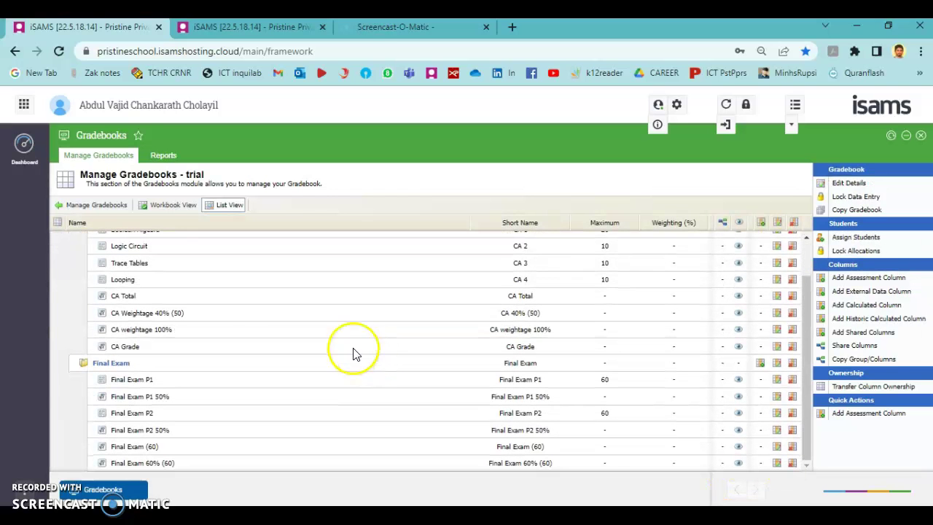
{"action": "left_click", "coordinate": [173, 204]}
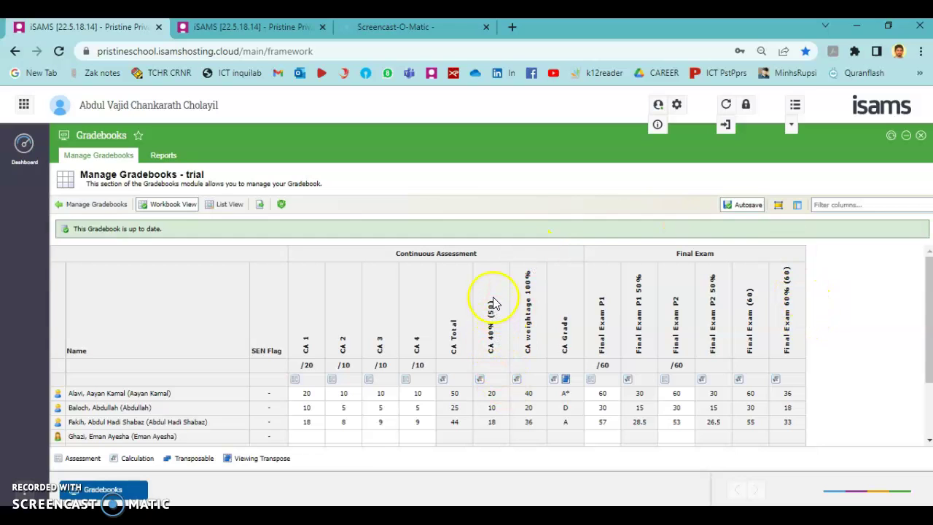
{"action": "left_click", "coordinate": [224, 208]}
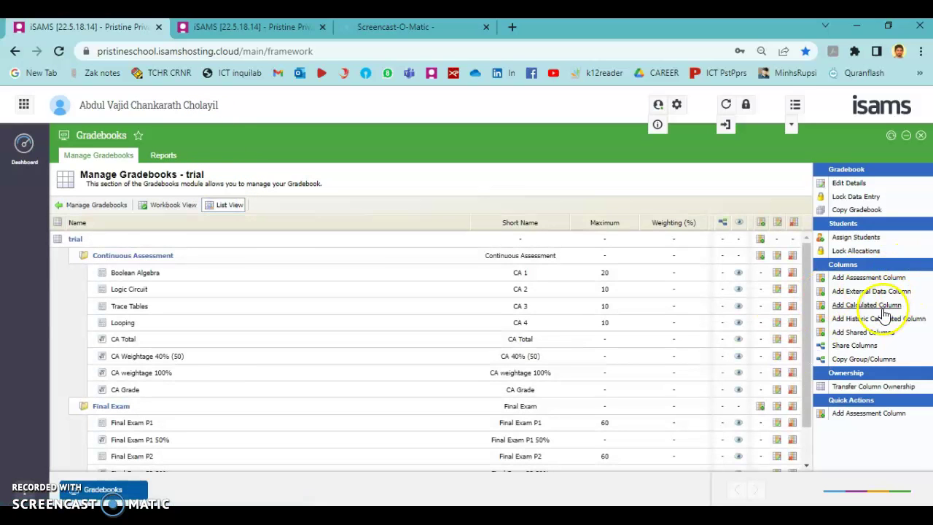
Start a calculated column named 'Final Exam Weightage 100%' with the same short name, checking the slide
{"action": "left_click", "coordinate": [883, 310]}
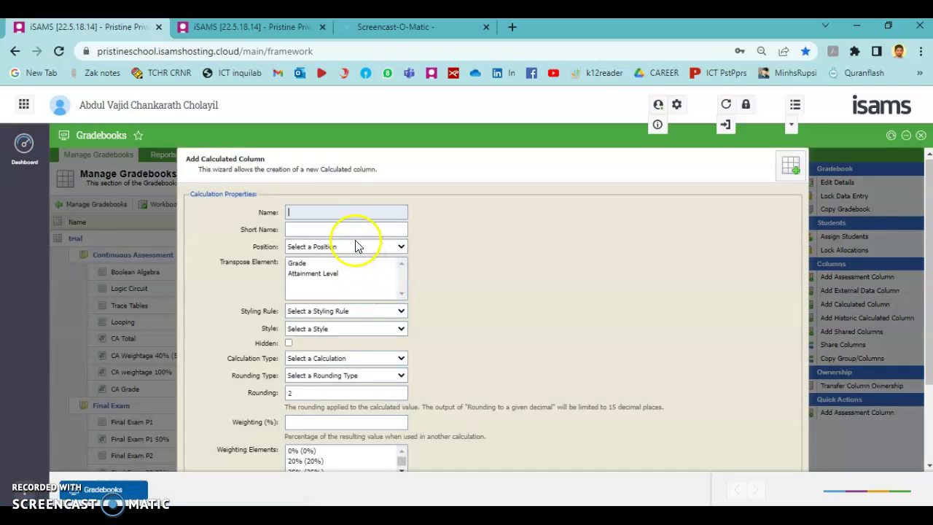
{"action": "key", "text": "alt+Tab"}
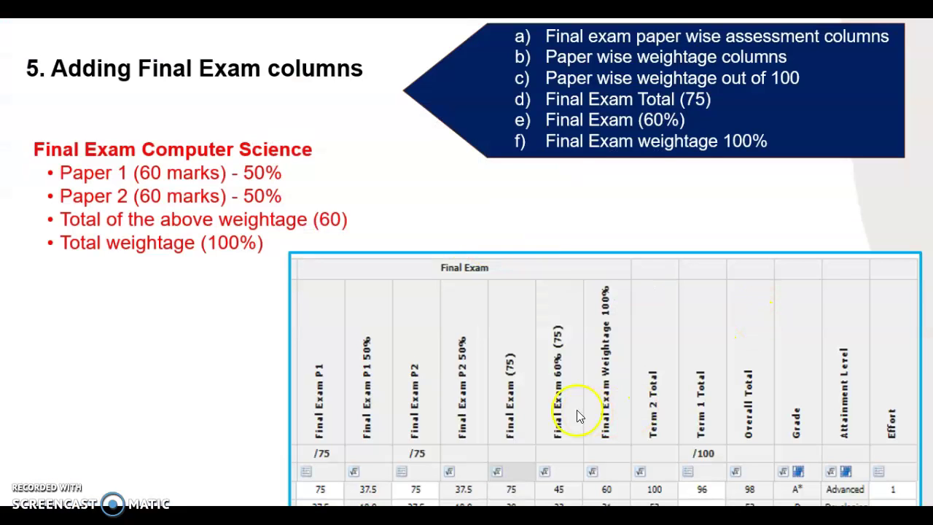
{"action": "key", "text": "alt+Tab"}
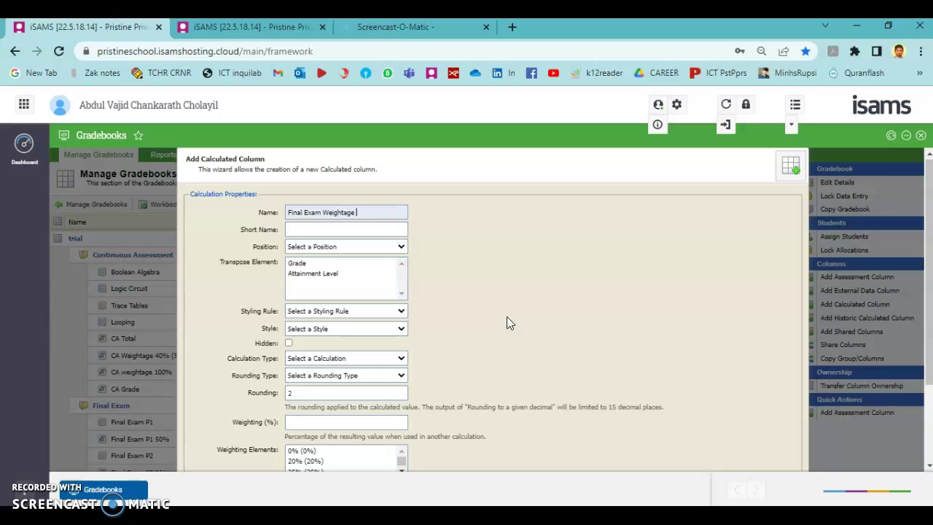
{"action": "key", "text": "alt+Tab"}
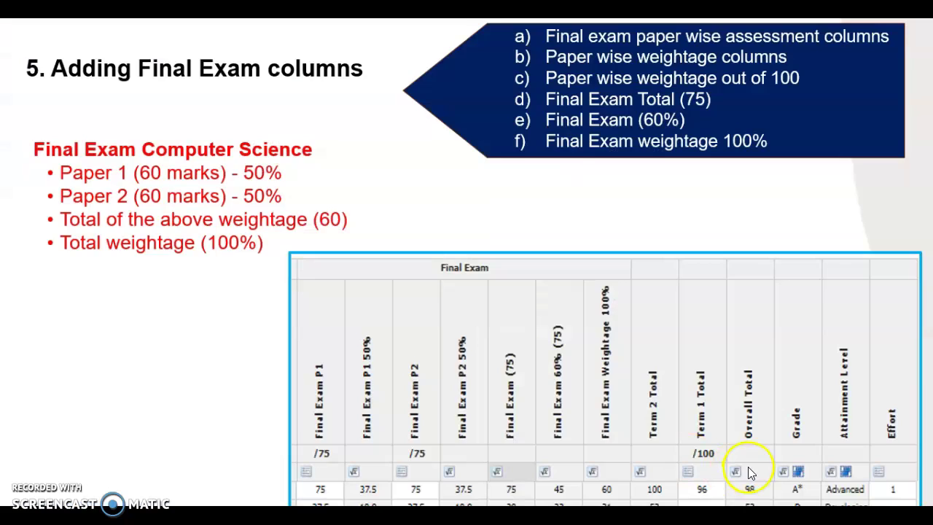
{"action": "key", "text": "alt+Tab"}
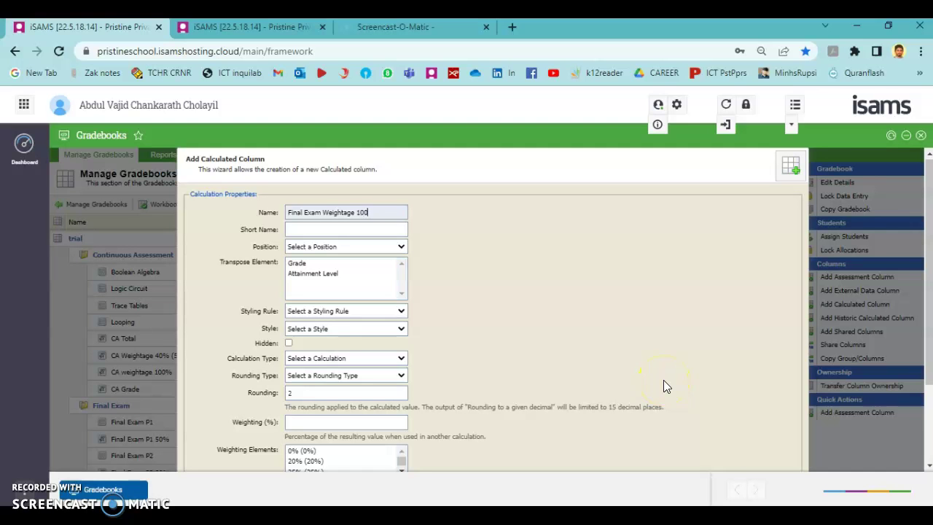
{"action": "key", "text": "ctrl+a"}
{"action": "key", "text": "ctrl+c"}
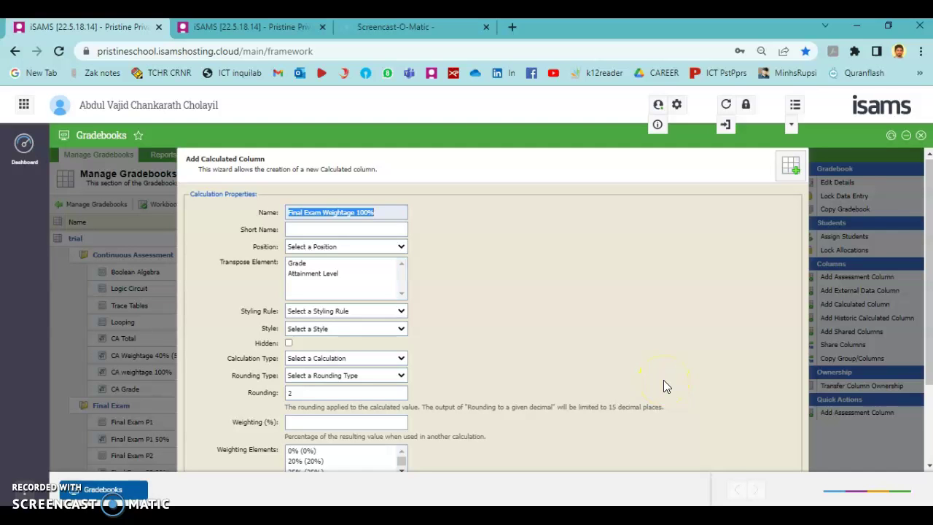
{"action": "left_click", "coordinate": [332, 231]}
{"action": "key", "text": "ctrl+v"}
Set Position Final Exam, Calculation Type Formula Builder, and rounding to 1 decimal
{"action": "key", "text": "alt+Tab"}
{"action": "key", "text": "alt+Tab"}
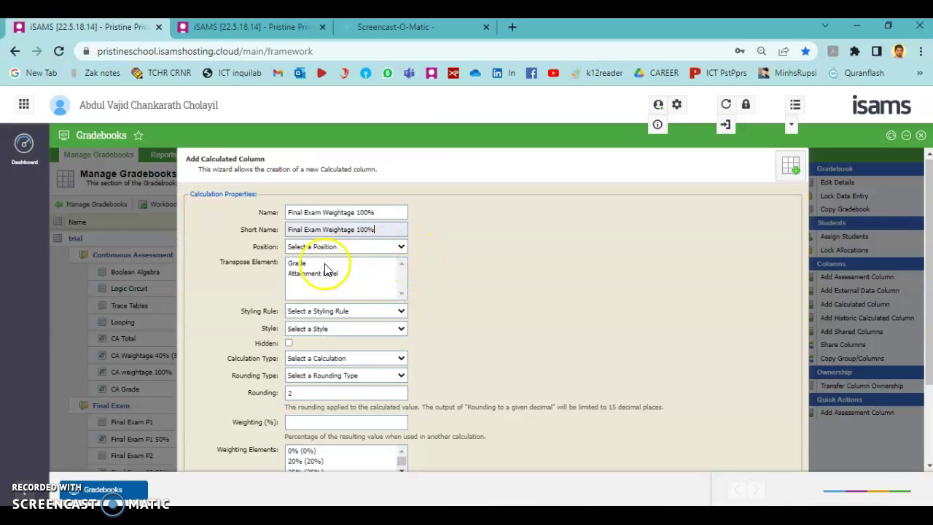
{"action": "left_click", "coordinate": [320, 246]}
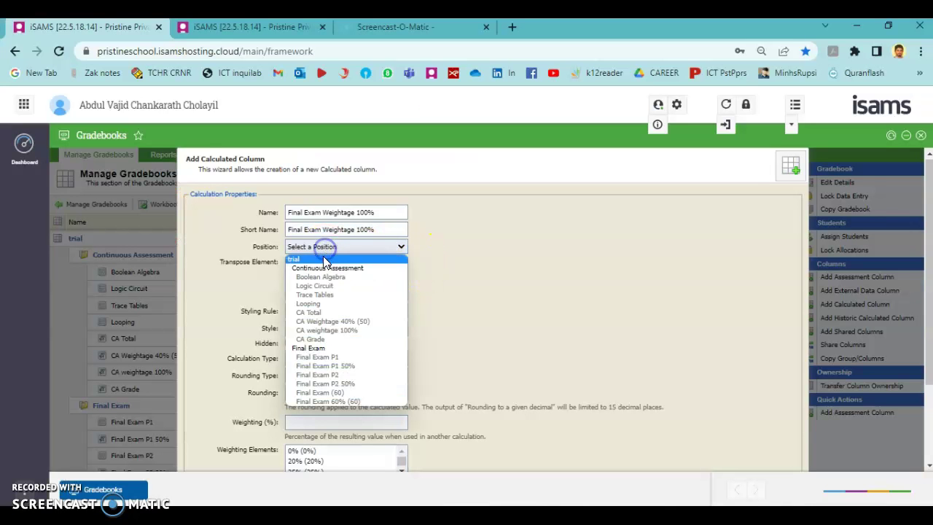
{"action": "left_click", "coordinate": [317, 350]}
{"action": "left_click", "coordinate": [338, 357]}
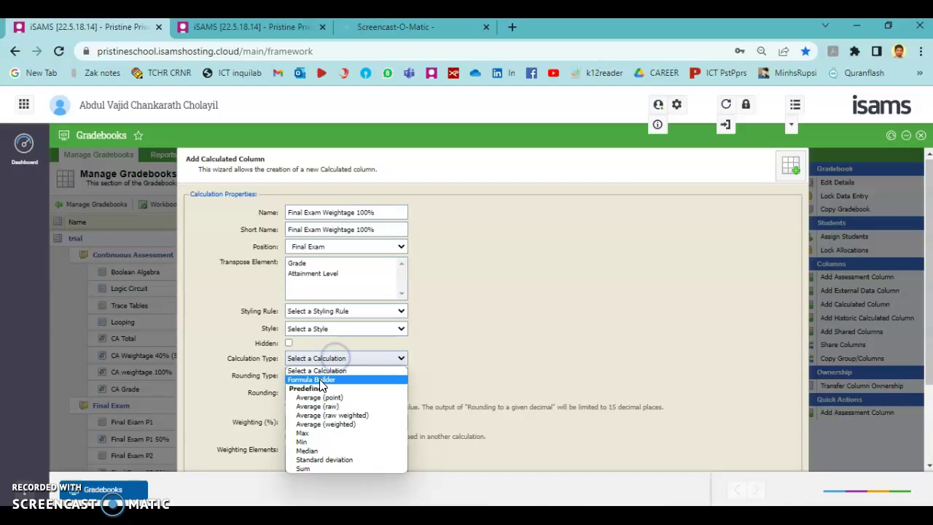
{"action": "left_click", "coordinate": [312, 380]}
{"action": "left_click", "coordinate": [321, 376]}
{"action": "left_click", "coordinate": [321, 394]}
{"action": "left_click", "coordinate": [287, 392]}
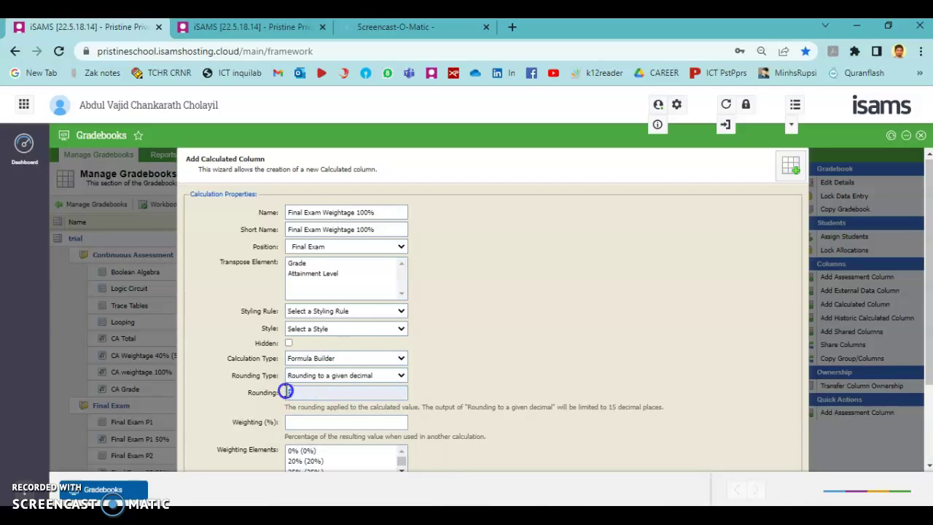
{"action": "scroll", "coordinate": [567, 401], "scroll_direction": "down", "scroll_amount": 5}
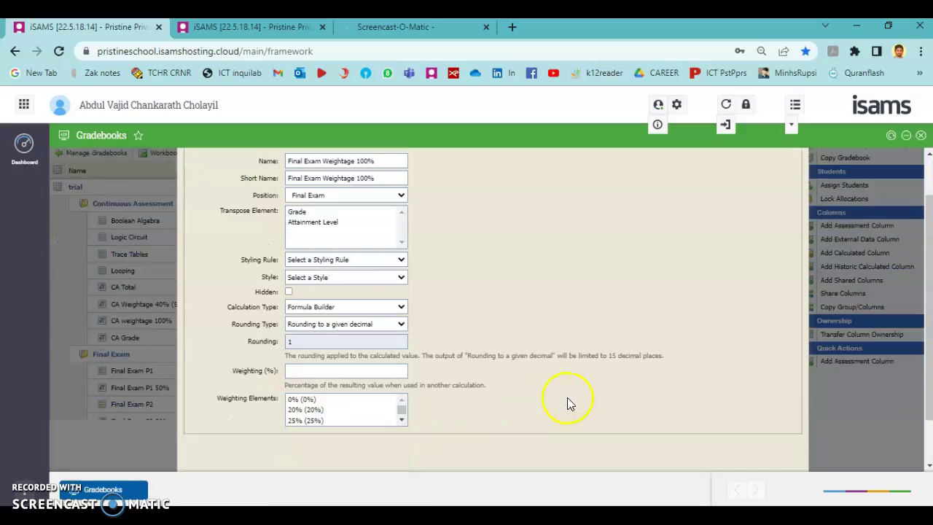
Enter and verify the formula ([ID3129]*100)/60 using Final Exam 60% (60)
{"action": "left_click", "coordinate": [744, 457]}
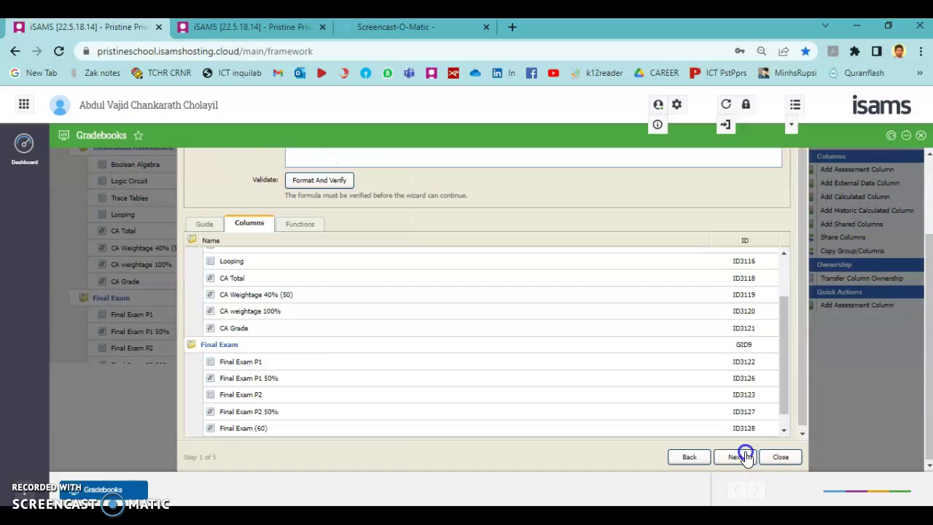
{"action": "left_click", "coordinate": [268, 430]}
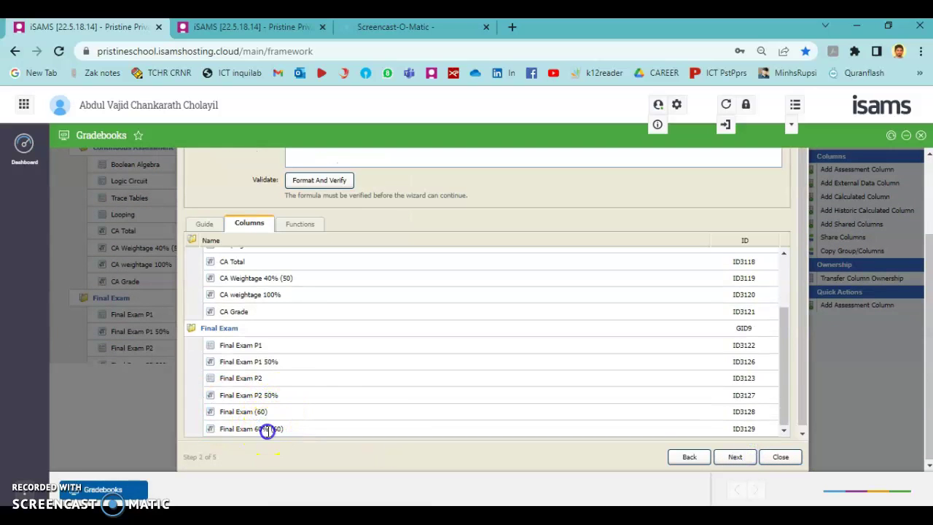
{"action": "scroll", "coordinate": [333, 377], "scroll_direction": "up", "scroll_amount": 5}
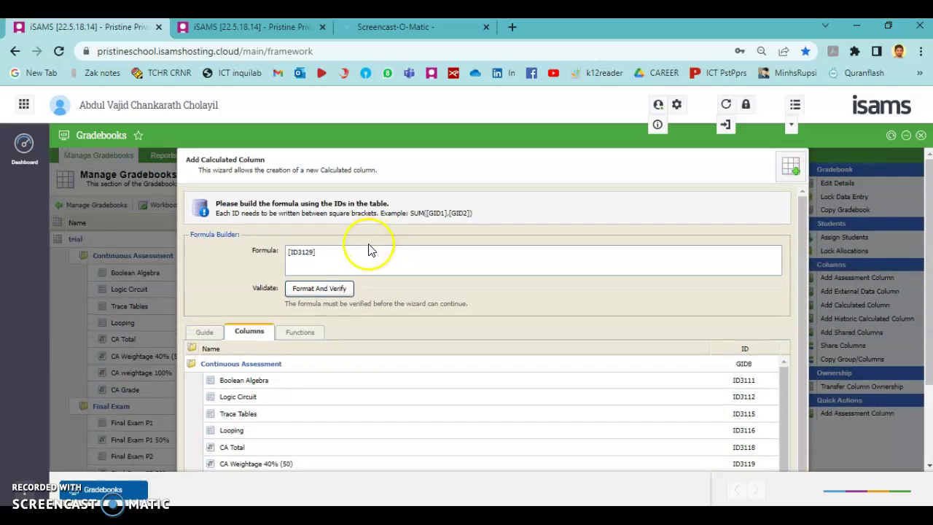
{"action": "left_click", "coordinate": [330, 251]}
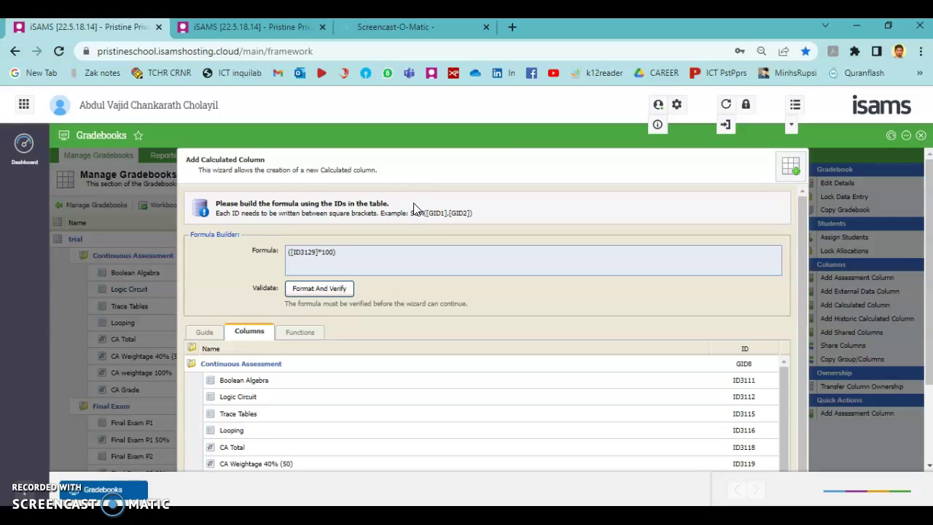
{"action": "left_click", "coordinate": [344, 149]}
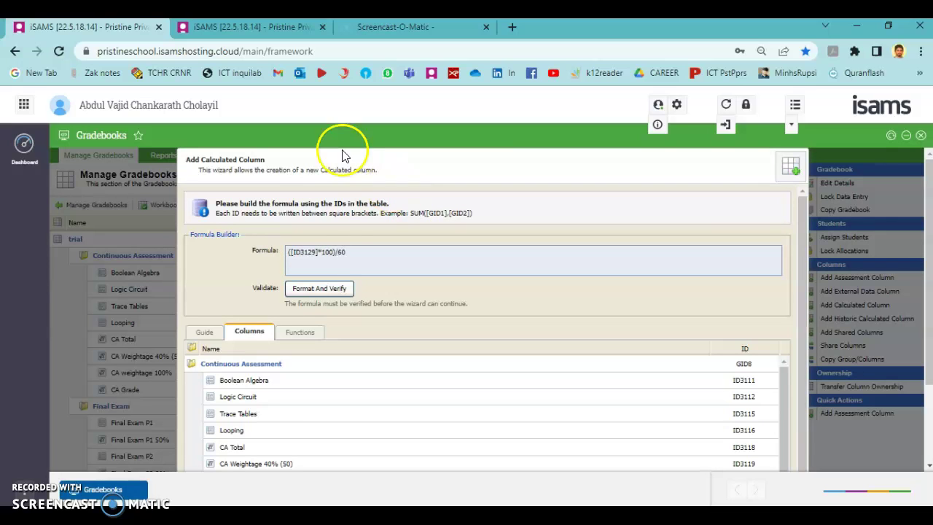
{"action": "left_click", "coordinate": [309, 291]}
{"action": "left_click", "coordinate": [520, 334]}
{"action": "scroll", "coordinate": [520, 334], "scroll_direction": "down", "scroll_amount": 5}
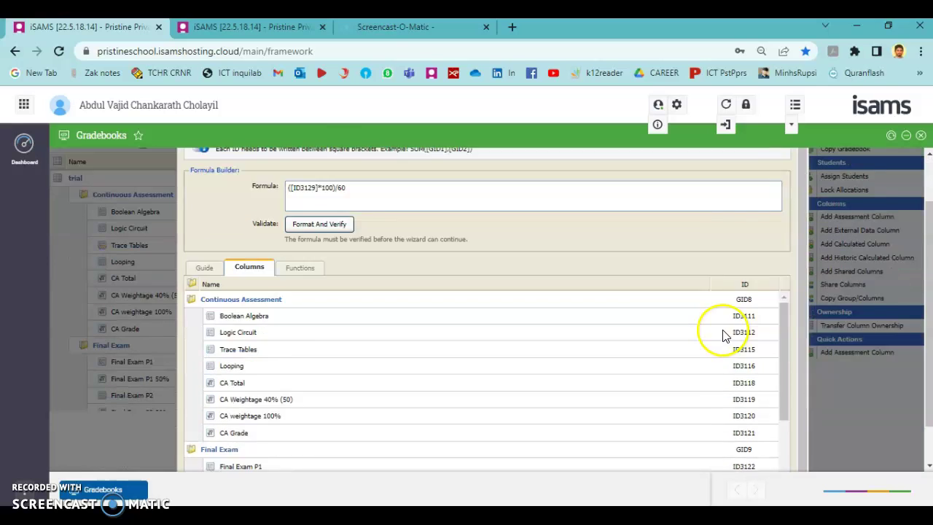
Finish the Final Exam Weightage 100% column and view it in the workbook grid
{"action": "left_click", "coordinate": [733, 458]}
{"action": "left_click", "coordinate": [734, 457]}
{"action": "left_click", "coordinate": [775, 455]}
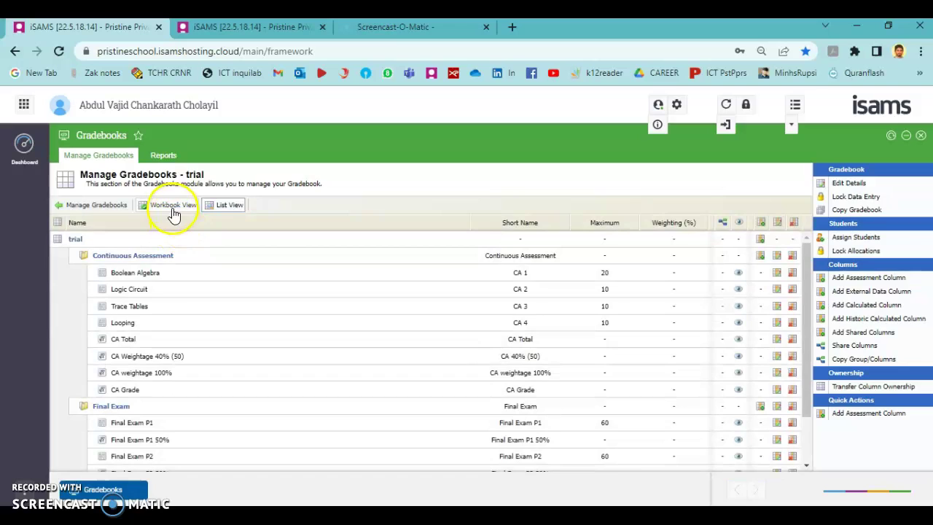
{"action": "left_click", "coordinate": [172, 211]}
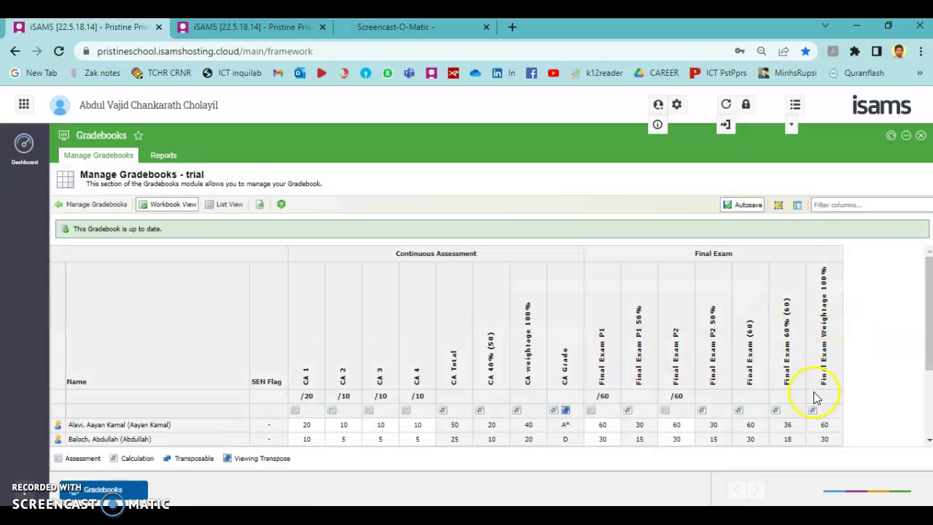
{"action": "scroll", "coordinate": [831, 409], "scroll_direction": "down", "scroll_amount": 10}
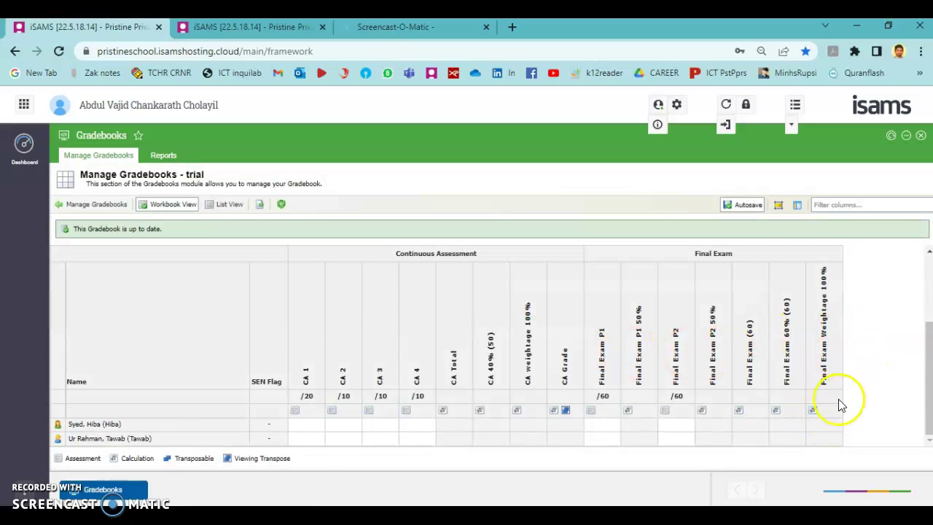